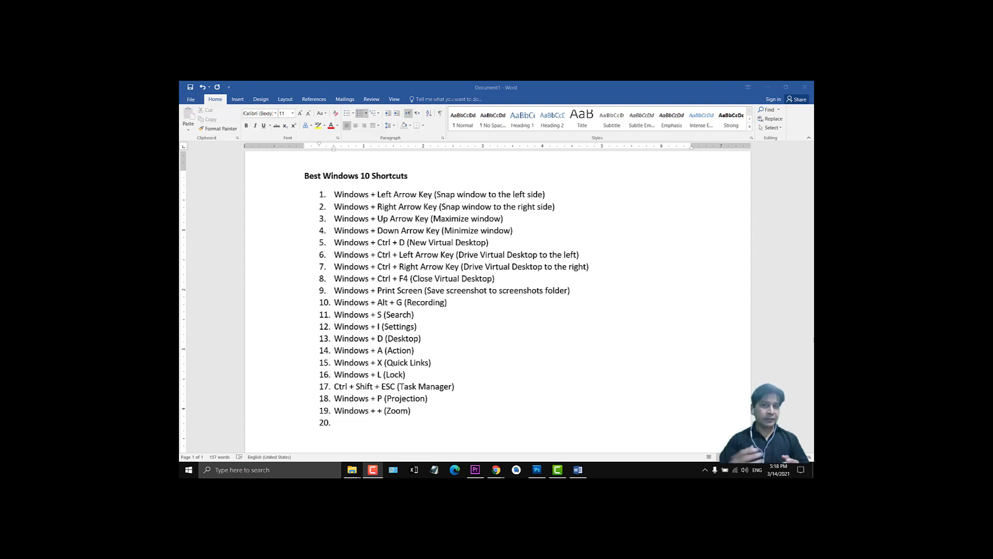
Step: Highlight the first shortcut in the list, snap the document window to the left half and fill the right half with Adobe Premiere Pro
{"action": "left_click", "coordinate": [307, 176]}
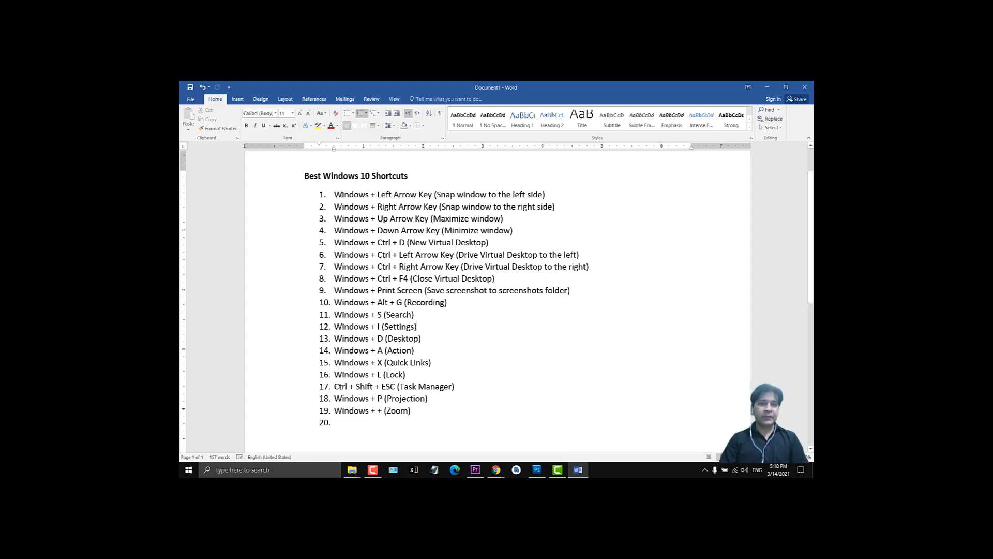
{"action": "left_click_drag", "start_coordinate": [337, 195], "coordinate": [434, 195]}
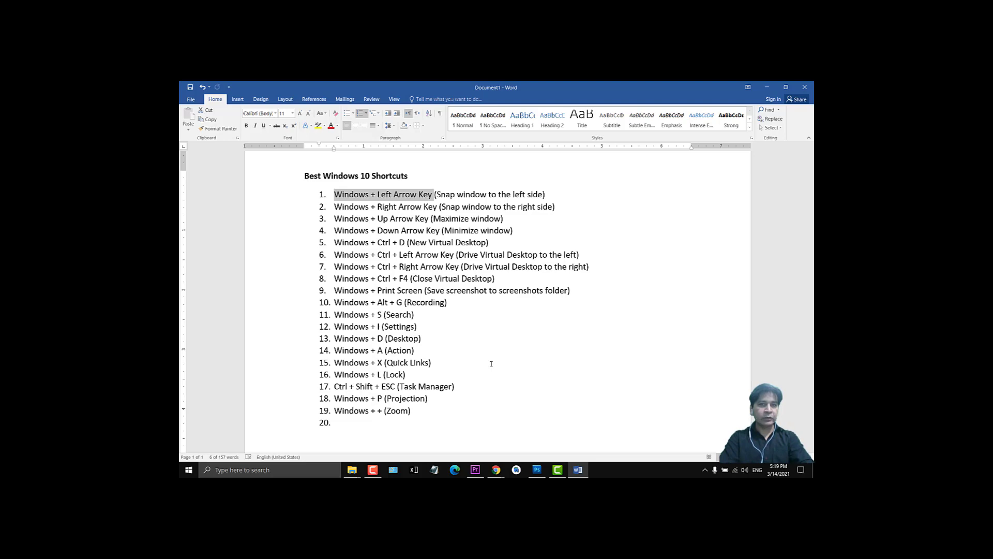
{"action": "key", "text": "super+Left"}
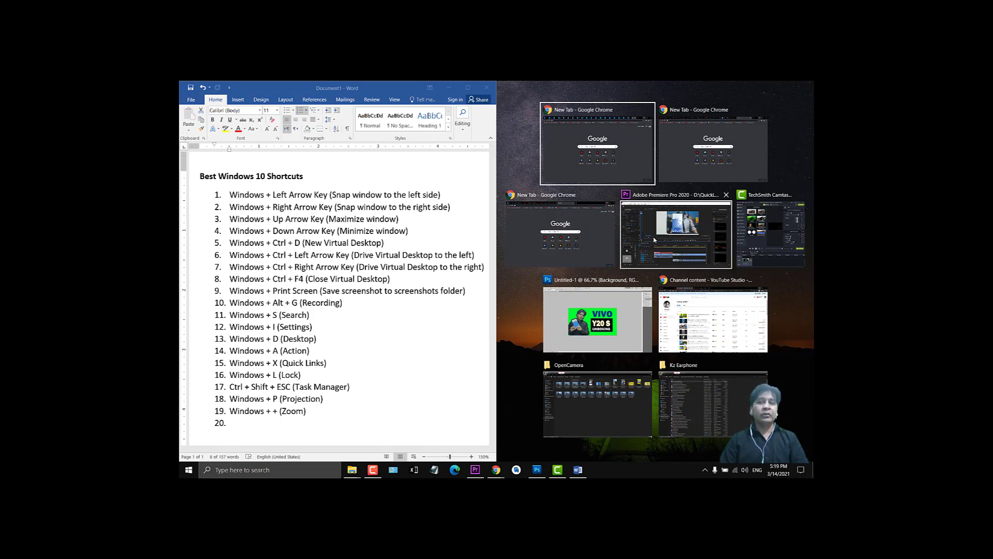
{"action": "left_click", "coordinate": [681, 249]}
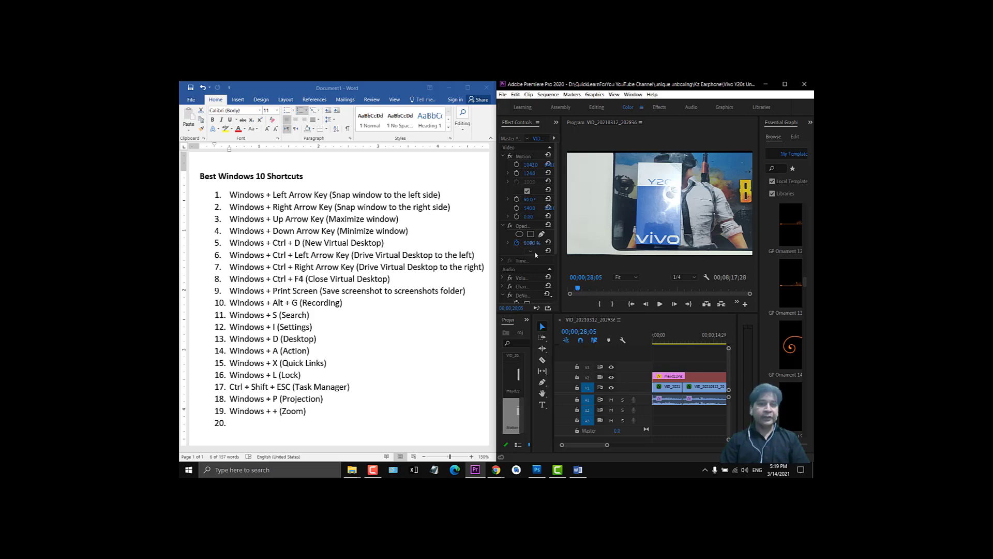
Step: Return the document to full screen, and snap it to the right half with Adobe Premiere Pro filling the left half
{"action": "left_click", "coordinate": [766, 84]}
{"action": "left_click", "coordinate": [468, 87]}
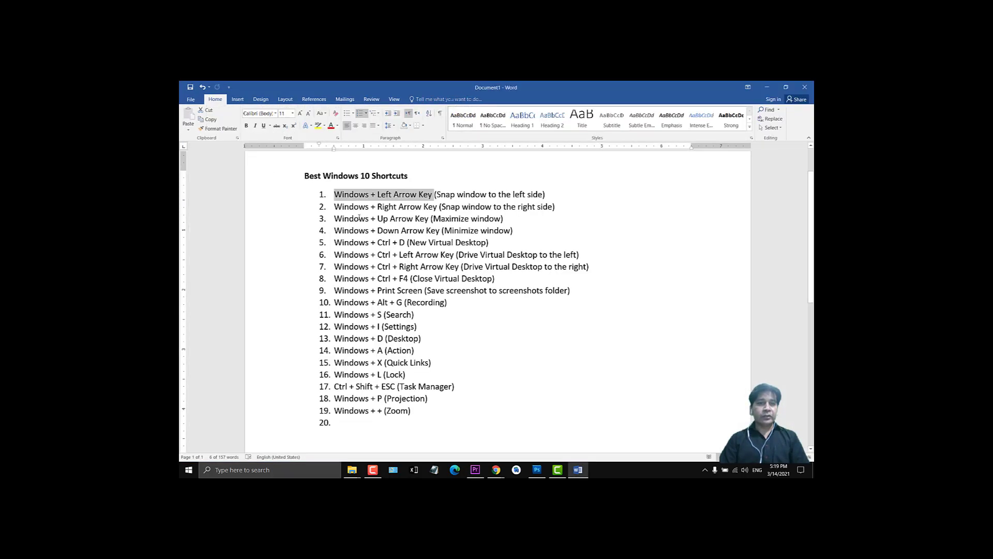
{"action": "left_click_drag", "start_coordinate": [334, 207], "coordinate": [429, 207]}
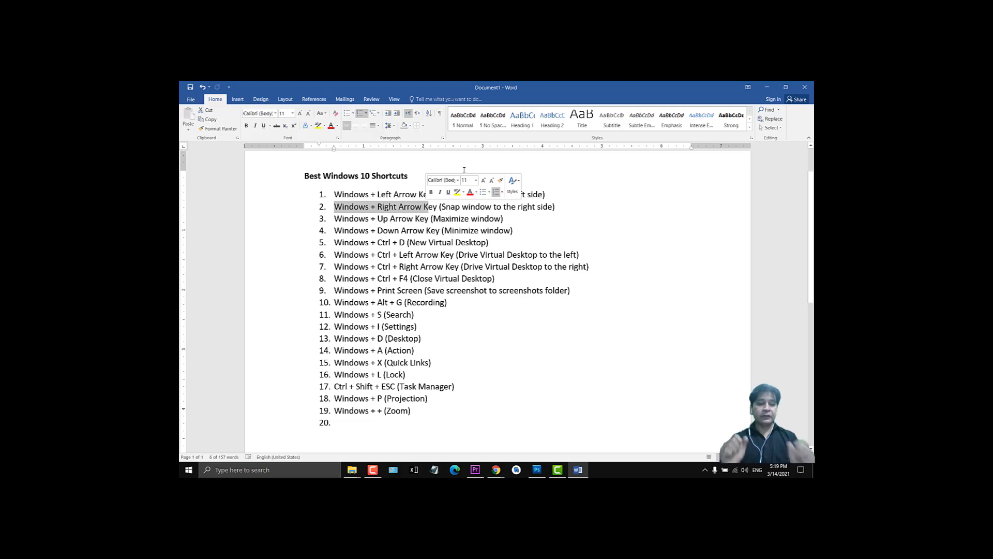
{"action": "key", "text": "super+Right"}
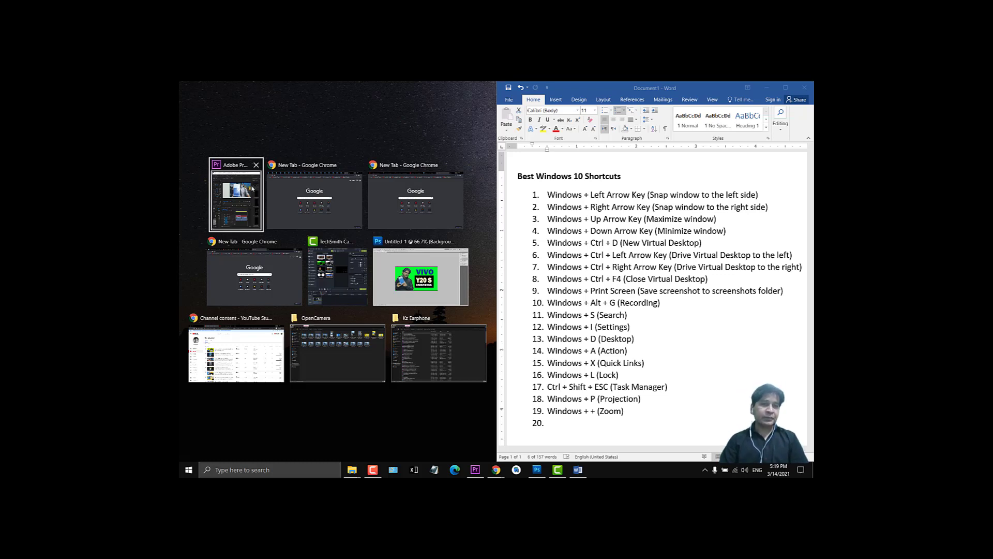
{"action": "left_click", "coordinate": [256, 164]}
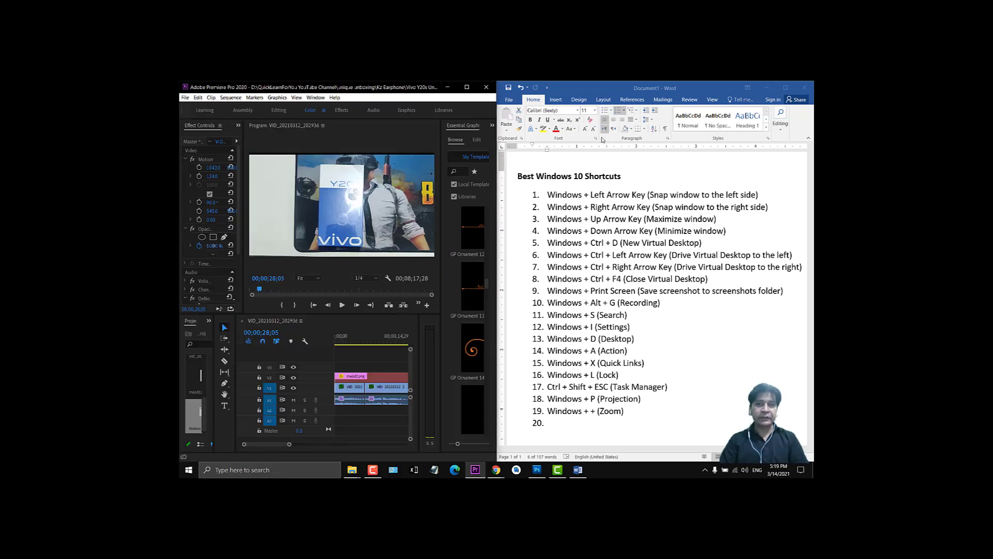
Step: Minimize Adobe Premiere Pro and release the document window from its right-side snap
{"action": "left_click", "coordinate": [447, 87]}
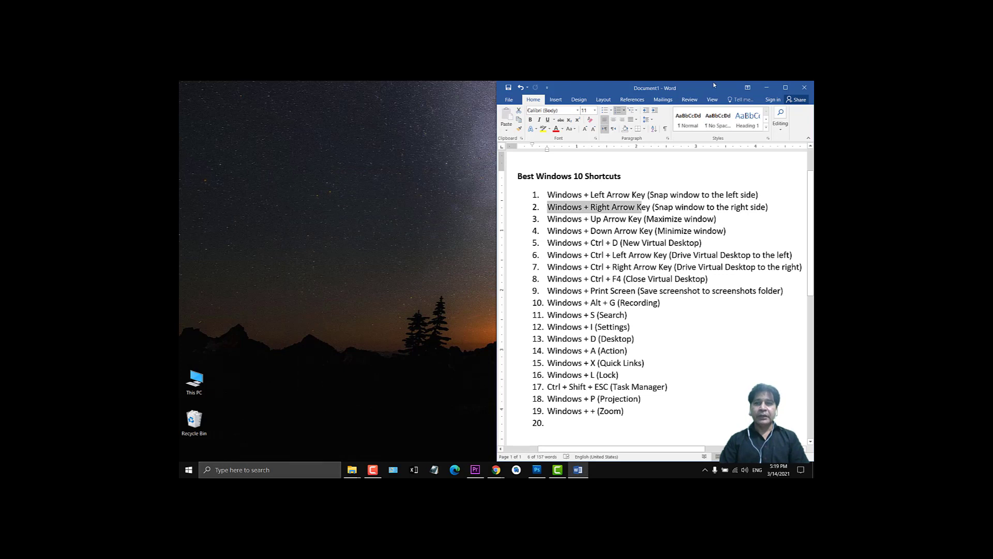
{"action": "key", "text": "super+Left"}
{"action": "left_click", "coordinate": [425, 218]}
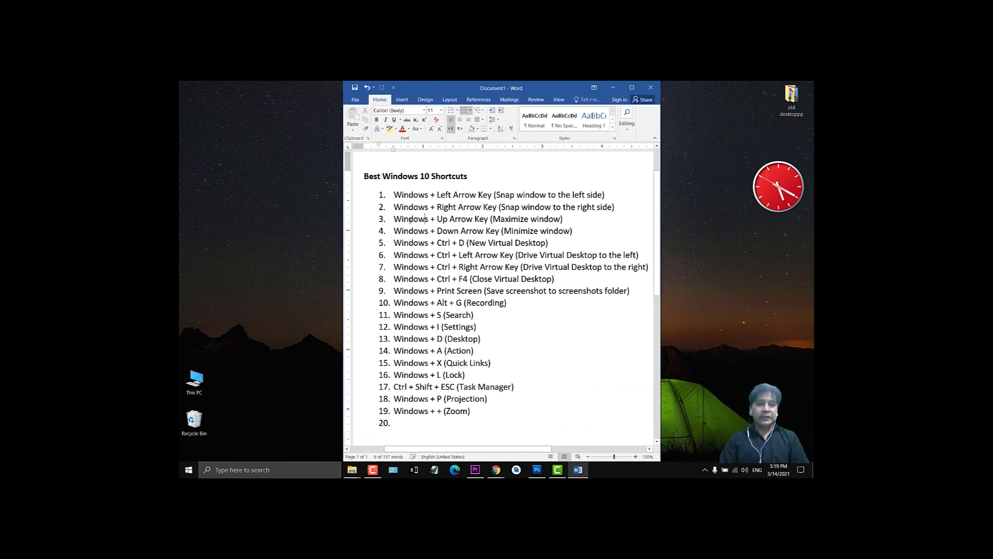
Step: Highlight the maximize shortcut in list item 3 and maximize the document window, repeating it after restoring the window down
{"action": "left_click_drag", "start_coordinate": [426, 218], "coordinate": [481, 220]}
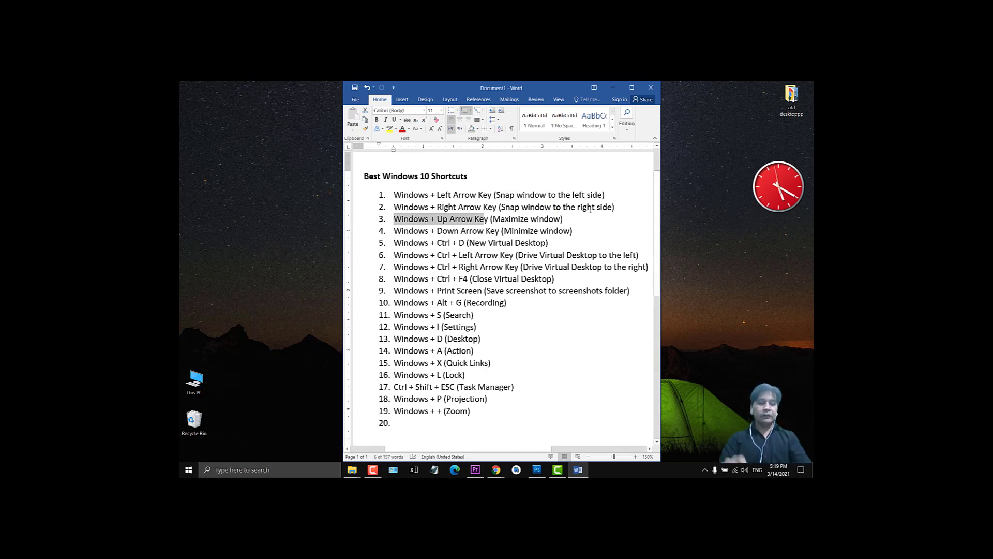
{"action": "key", "text": "super+Up"}
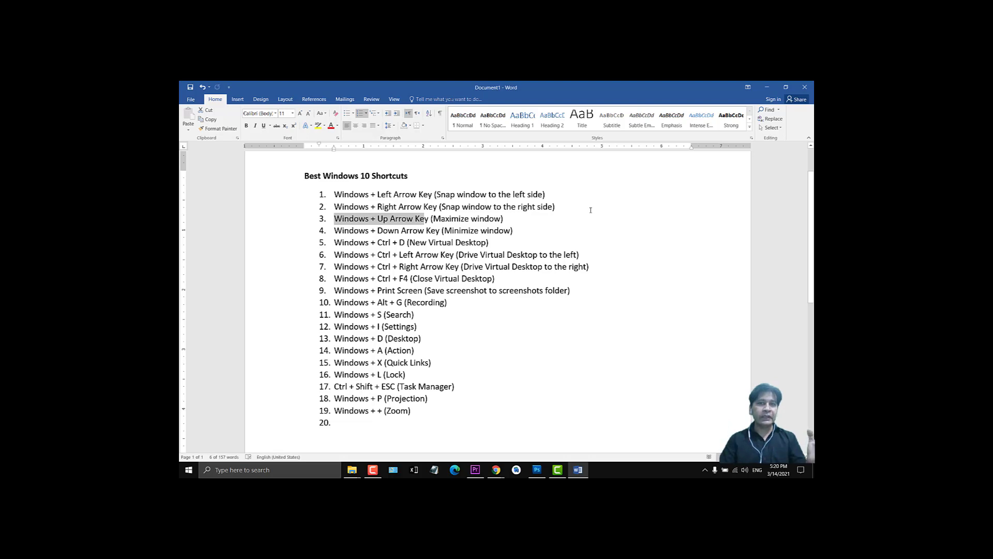
{"action": "left_click", "coordinate": [794, 87]}
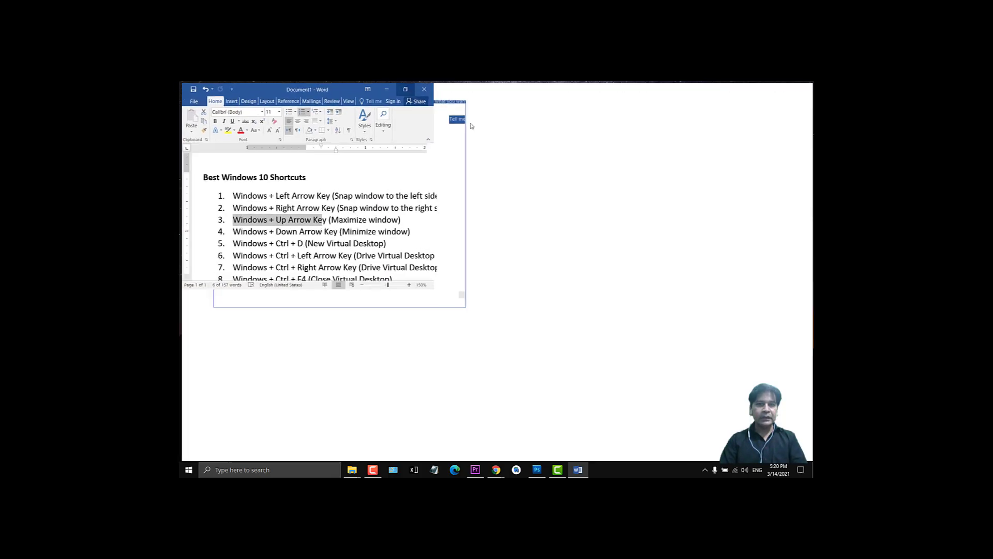
{"action": "key", "text": "super+Up"}
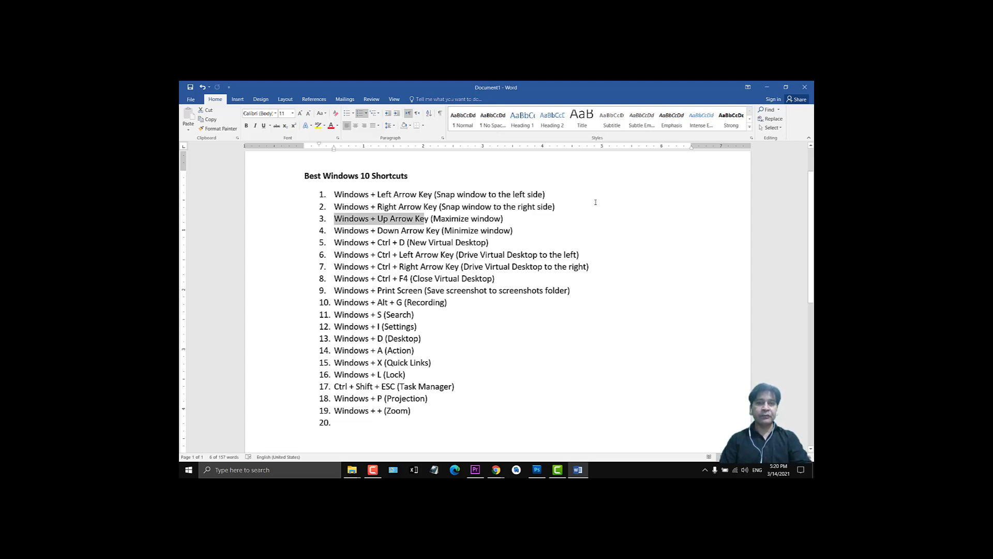
Step: Shrink the document window and minimize it, and bring it back maximized
{"action": "key", "text": "super+Down"}
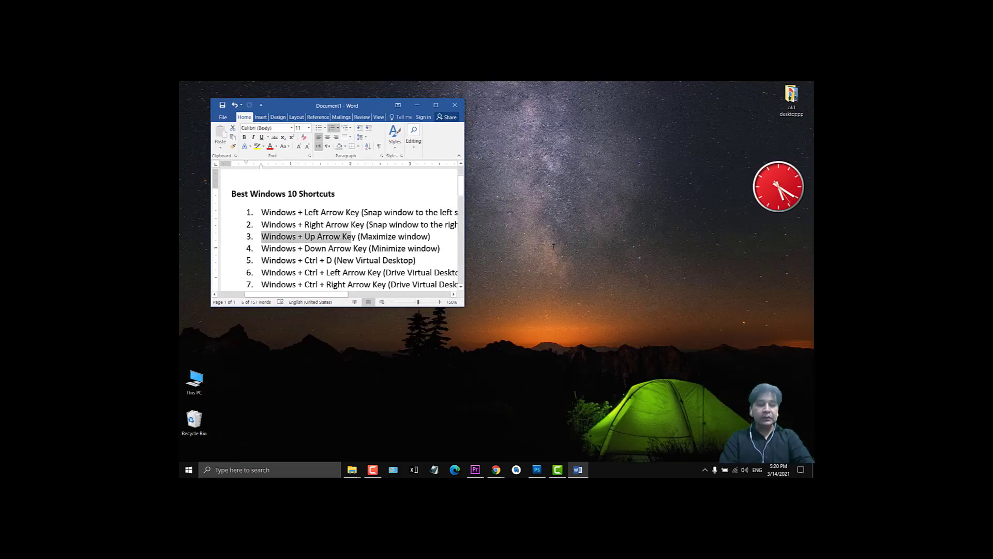
{"action": "key", "text": "super+Down"}
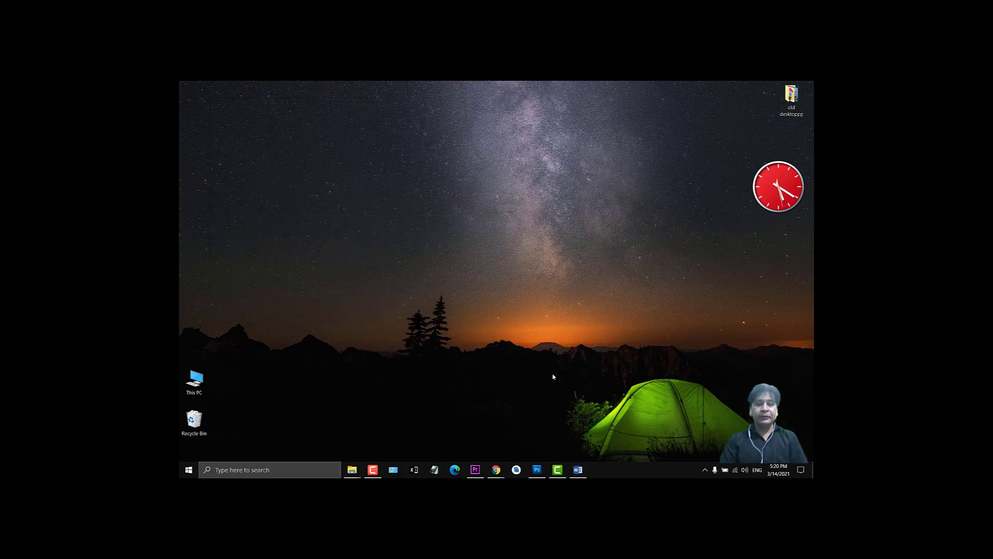
{"action": "left_click", "coordinate": [578, 470]}
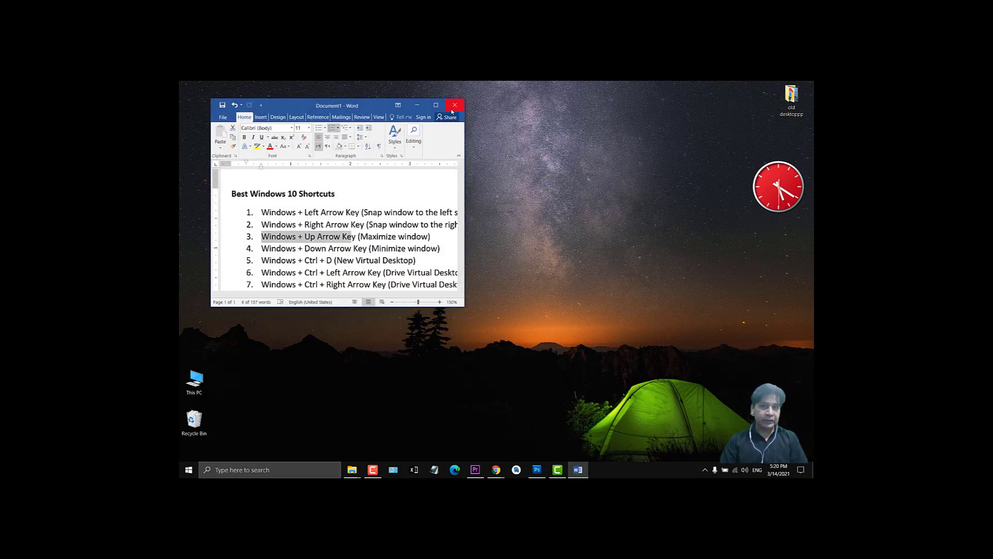
{"action": "key", "text": "super+Up"}
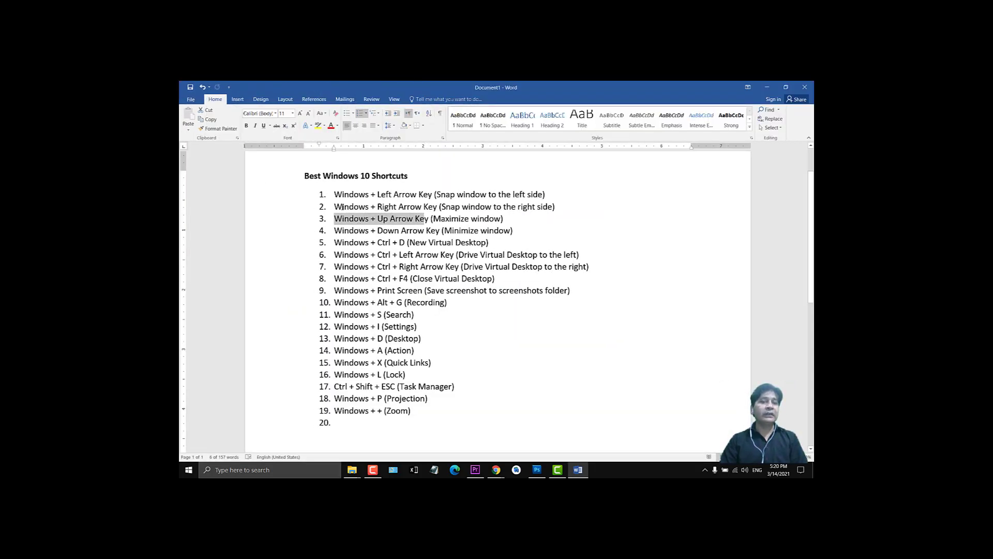
Step: Highlight list items 1 to 4 and the new virtual desktop entry in item 5, and switch to a clear desktop
{"action": "left_click_drag", "start_coordinate": [335, 195], "coordinate": [521, 231]}
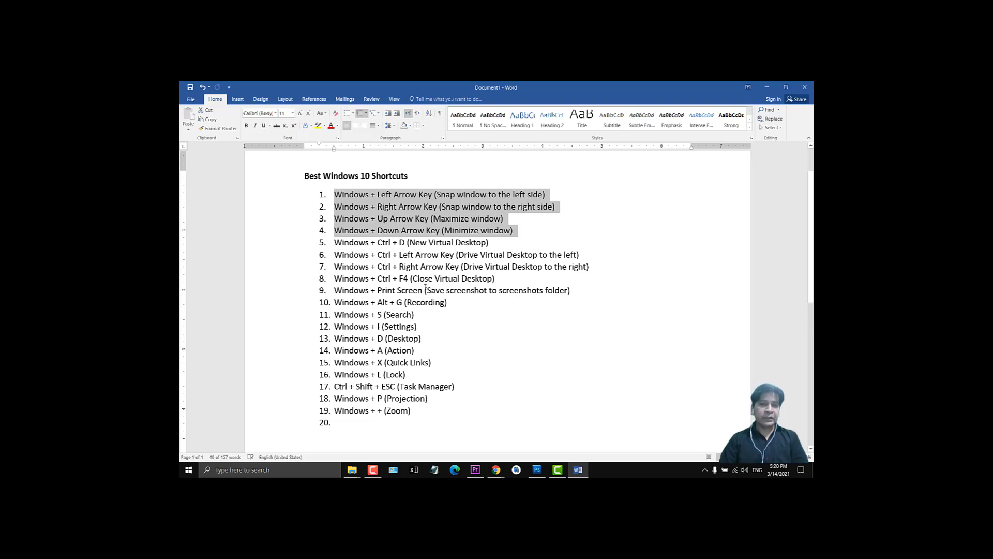
{"action": "left_click_drag", "start_coordinate": [337, 243], "coordinate": [448, 246]}
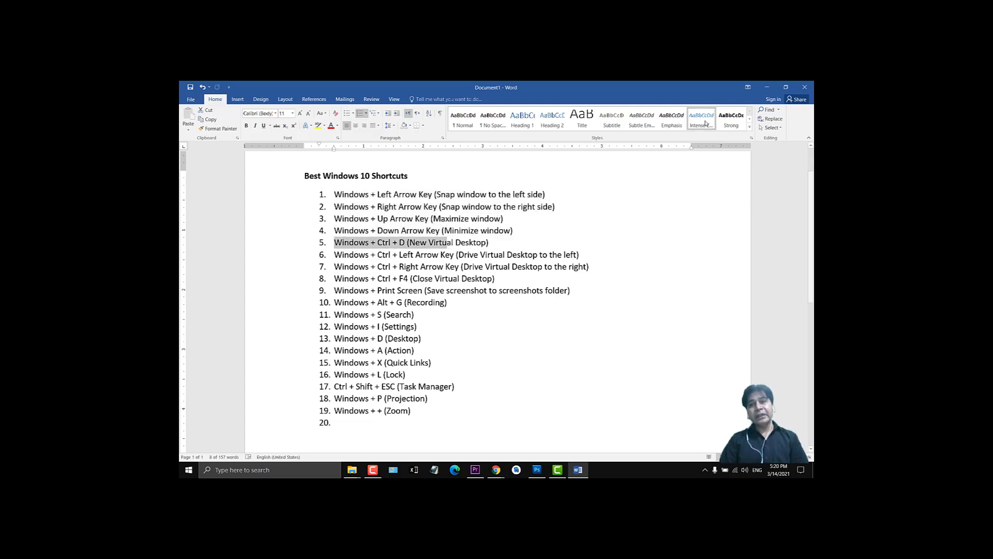
{"action": "key", "text": "super+ctrl+d"}
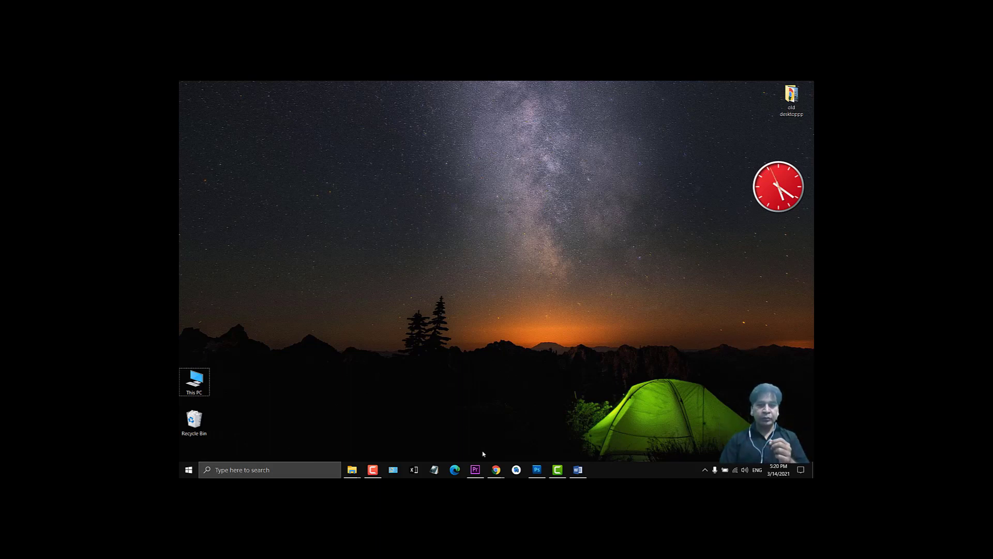
Step: Look through the open Adobe Premiere Pro, Photoshop and Word windows one after another, minimizing each to return to the desktop
{"action": "left_click", "coordinate": [475, 469]}
{"action": "left_click", "coordinate": [475, 471]}
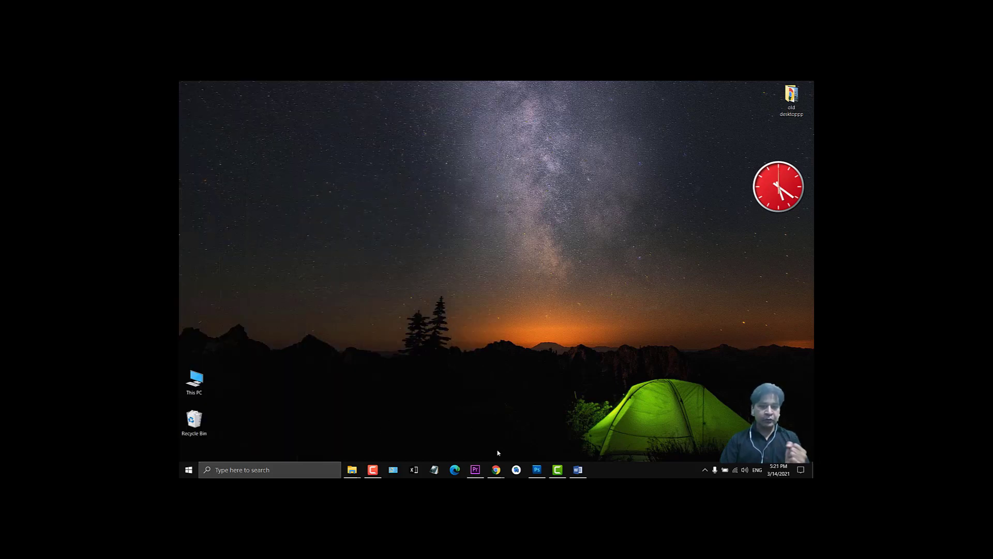
{"action": "left_click", "coordinate": [536, 472]}
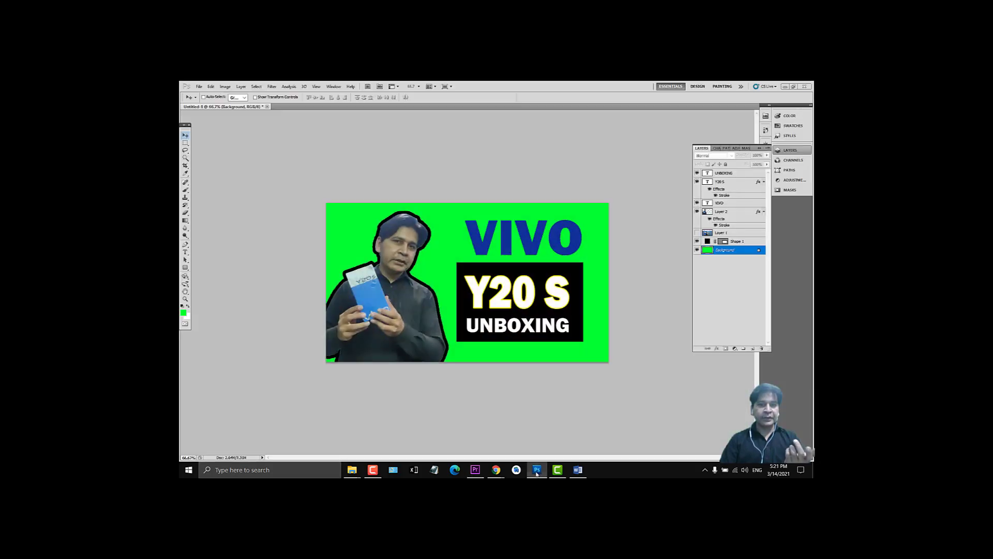
{"action": "left_click", "coordinate": [536, 471]}
{"action": "left_click", "coordinate": [579, 471]}
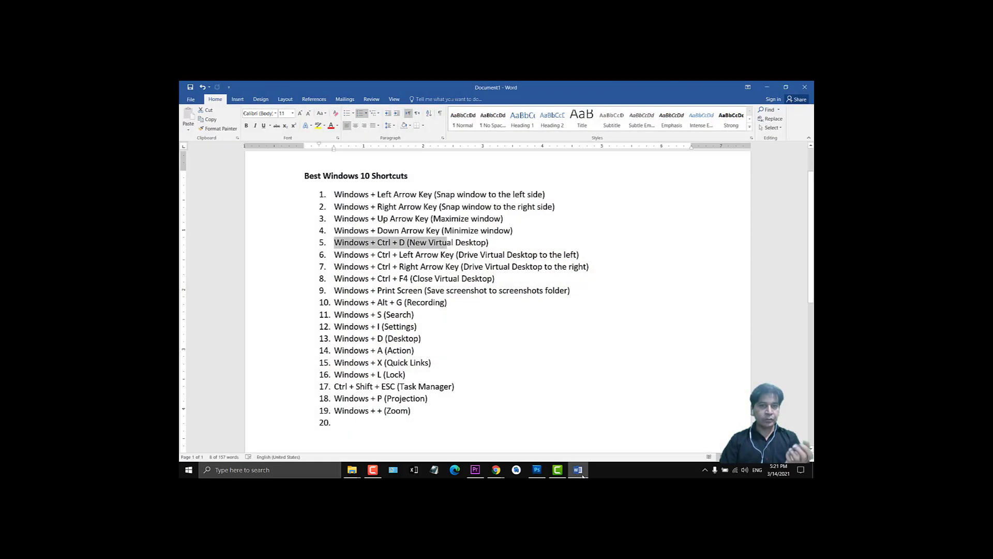
{"action": "left_click", "coordinate": [581, 472]}
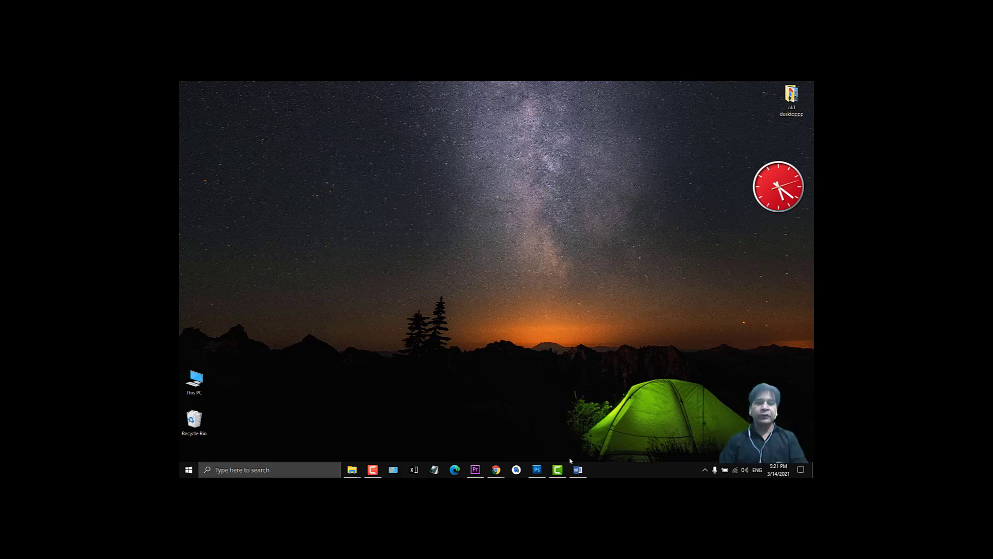
{"action": "left_click", "coordinate": [578, 469]}
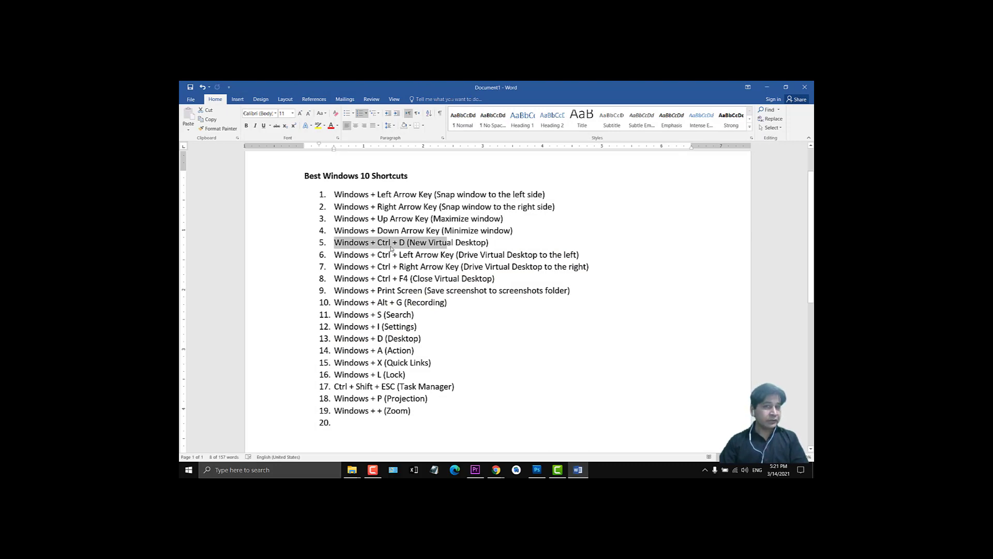
{"action": "left_click", "coordinate": [583, 468]}
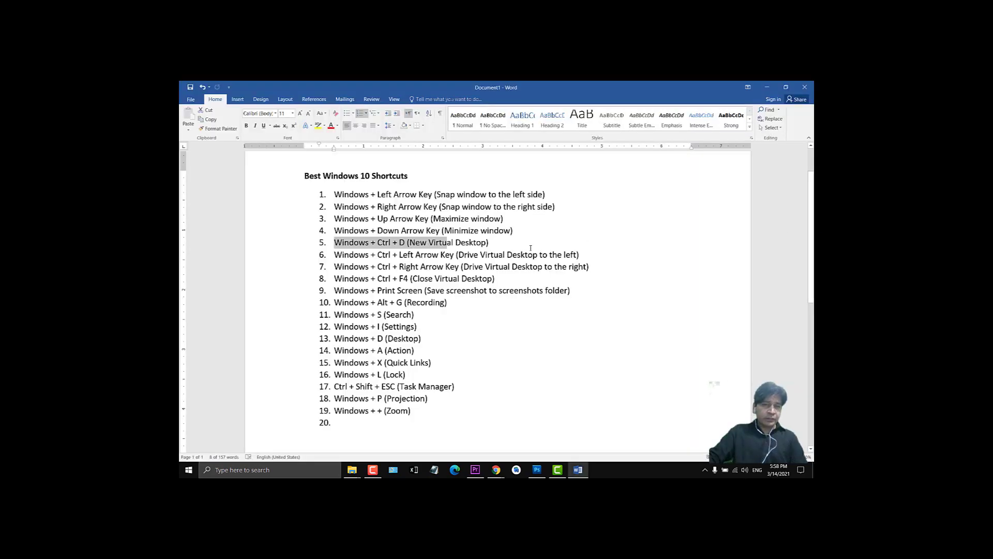
Step: Highlight list items 5 and 6 on creating and moving between virtual desktops, and minimize the document window
{"action": "left_click", "coordinate": [366, 246]}
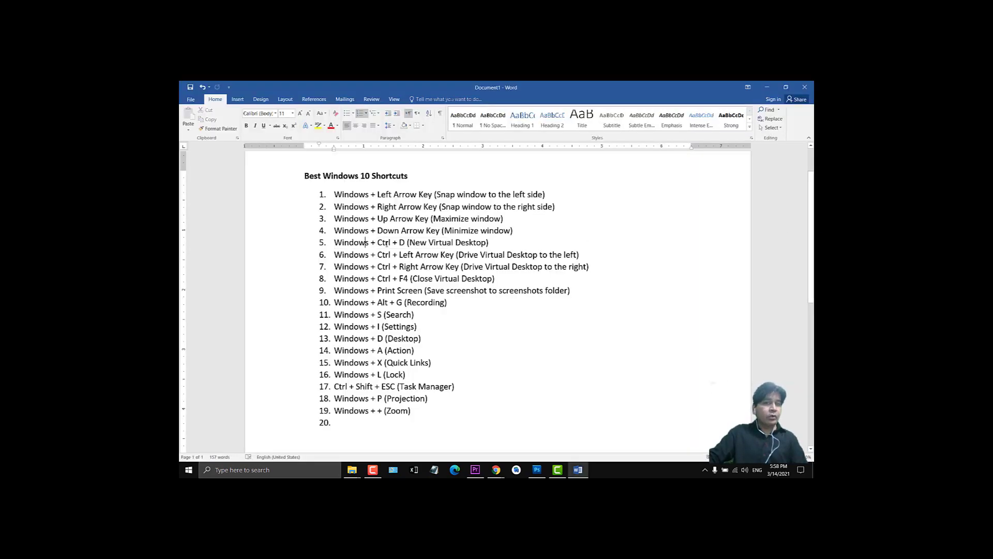
{"action": "triple_click", "coordinate": [398, 245]}
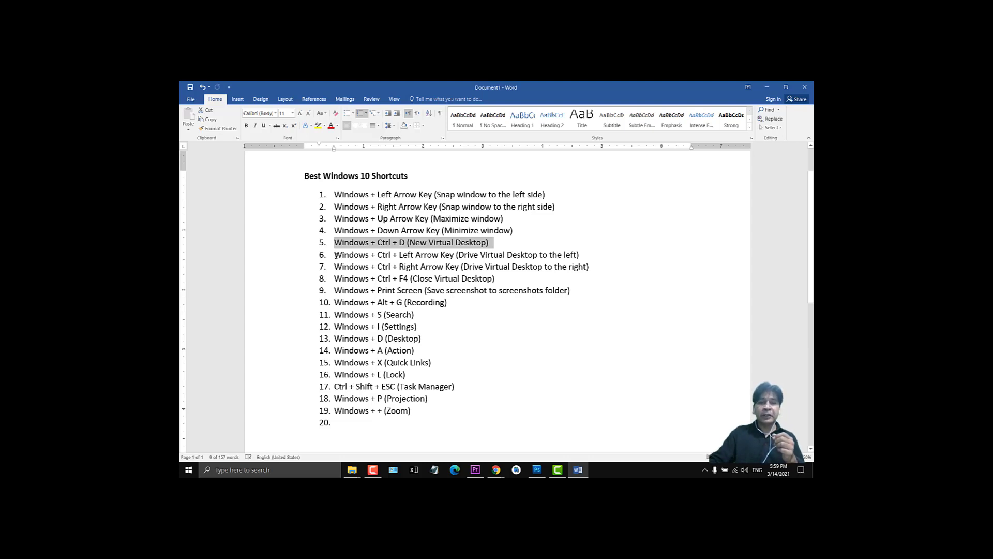
{"action": "left_click_drag", "start_coordinate": [336, 255], "coordinate": [584, 253]}
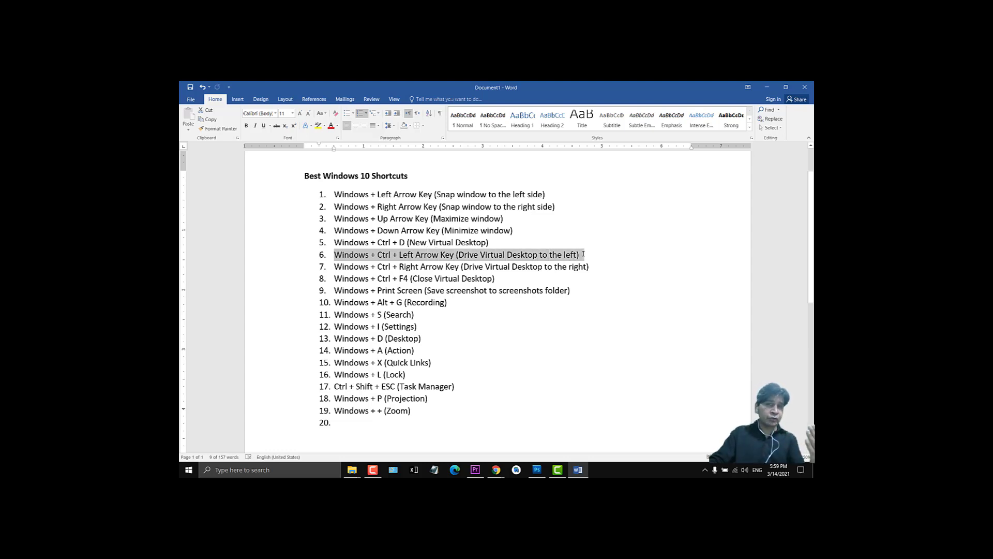
{"action": "left_click_drag", "start_coordinate": [583, 253], "coordinate": [584, 254]}
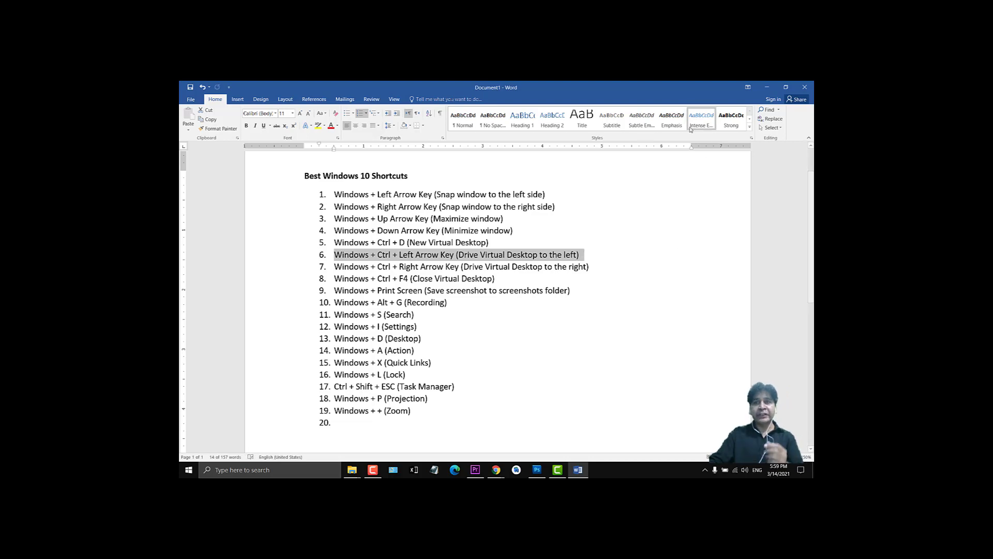
{"action": "left_click", "coordinate": [767, 87]}
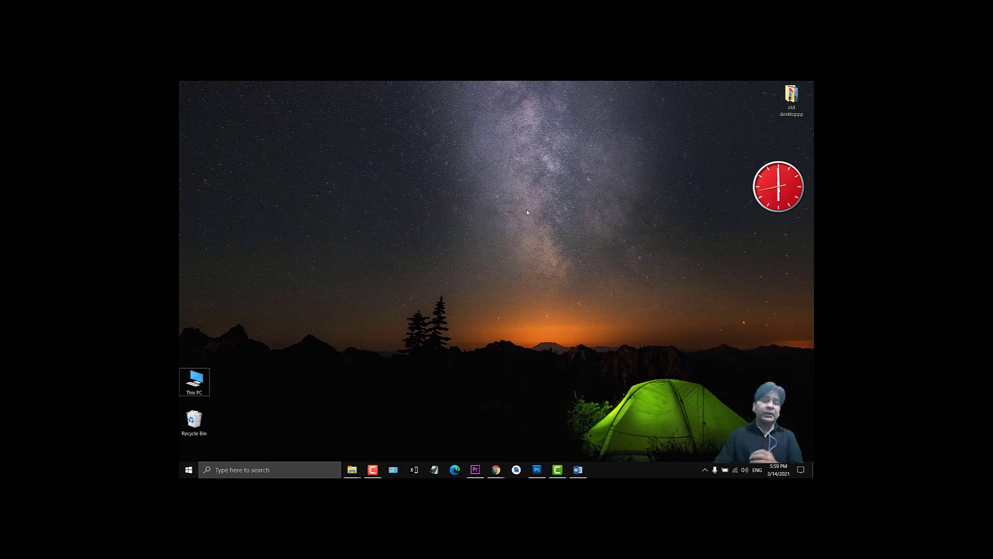
Step: Reopen the document, highlight list item 8 on closing a virtual desktop, and minimize the window again
{"action": "left_click", "coordinate": [578, 469]}
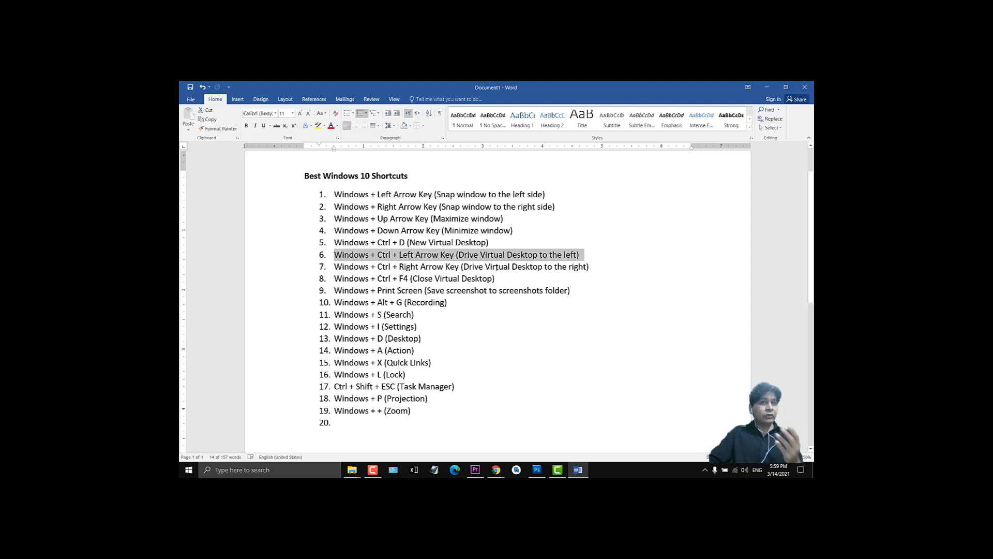
{"action": "left_click_drag", "start_coordinate": [336, 279], "coordinate": [494, 279]}
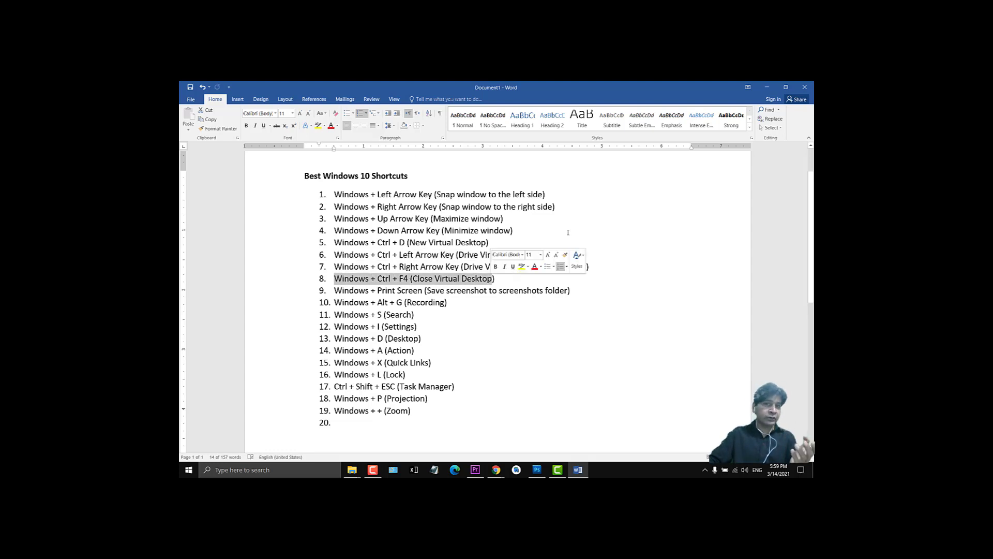
{"action": "left_click", "coordinate": [767, 88]}
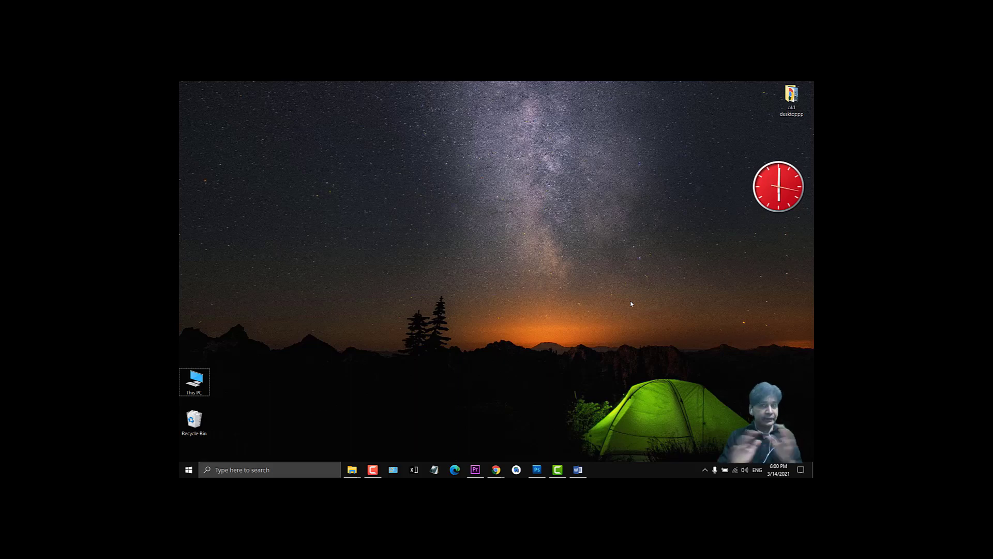
Step: Reopen the Word document and highlight "Windows + Print Screen" in list item 9
{"action": "left_click", "coordinate": [576, 471]}
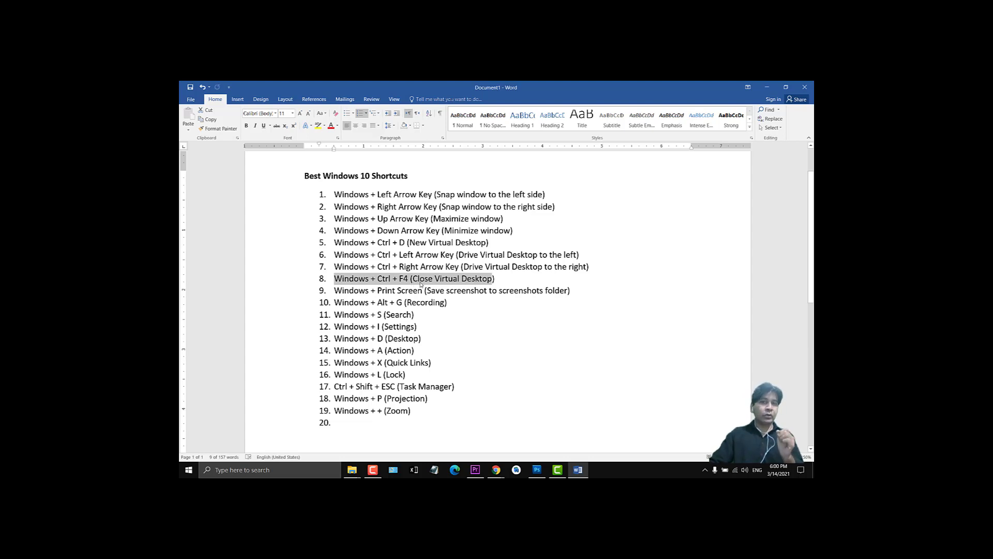
{"action": "left_click", "coordinate": [385, 291]}
{"action": "key", "text": "Home"}
{"action": "key", "text": "shift+Right"}
{"action": "key", "text": "shift+Right"}
{"action": "key", "text": "shift+Right"}
{"action": "key", "text": "shift+Right"}
{"action": "key", "text": "shift+Right"}
{"action": "key", "text": "shift+Right"}
{"action": "key", "text": "shift+Right"}
{"action": "key", "text": "shift+Right"}
{"action": "key", "text": "shift+Right"}
{"action": "key", "text": "shift+Right"}
{"action": "key", "text": "shift+Right"}
{"action": "key", "text": "shift+Right"}
{"action": "key", "text": "shift+Right"}
{"action": "key", "text": "shift+Right"}
{"action": "key", "text": "shift+Right"}
{"action": "key", "text": "shift+Right"}
{"action": "key", "text": "shift+Right"}
{"action": "key", "text": "shift+Right"}
{"action": "key", "text": "shift+Right"}
{"action": "key", "text": "shift+Right"}
{"action": "key", "text": "shift+Right"}
{"action": "key", "text": "shift+Right"}
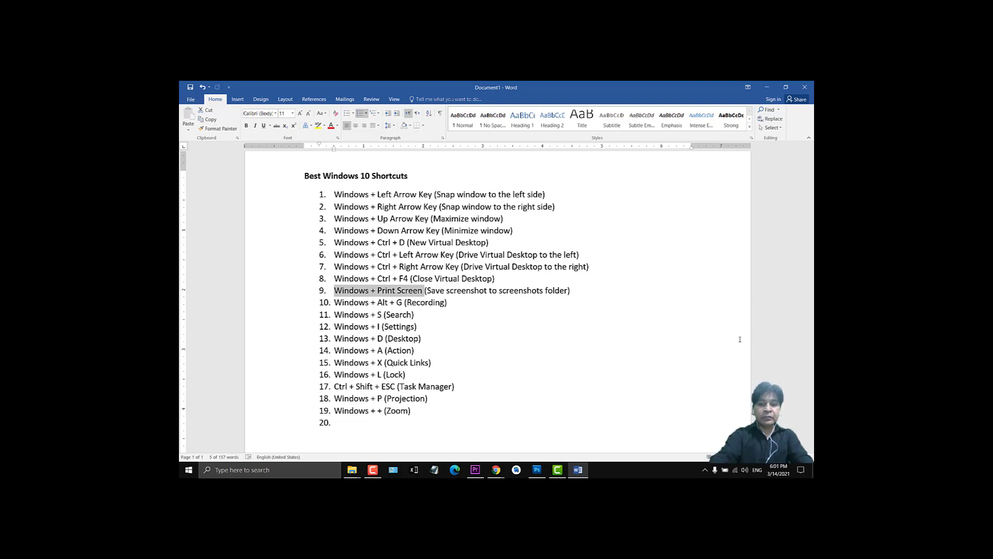
Step: Capture the full screen to the Screenshots folder, view Screenshot (1).png at full size, and close the photo viewer
{"action": "key", "text": "super+Print"}
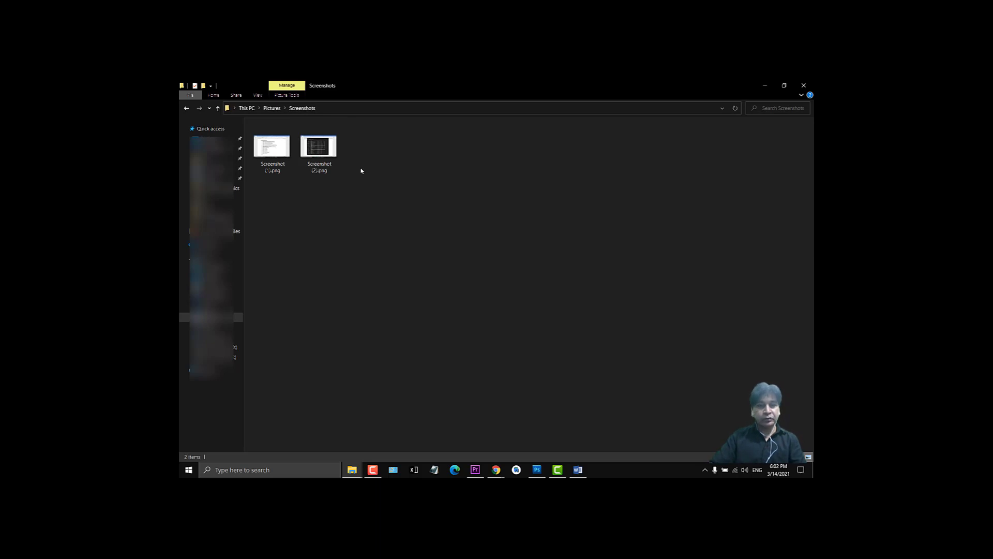
{"action": "double_click", "coordinate": [275, 147]}
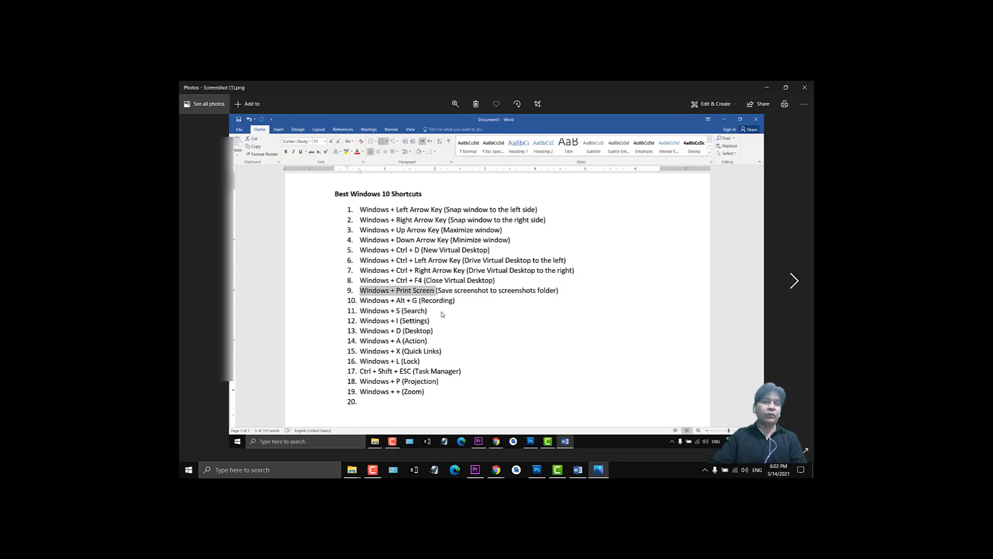
{"action": "left_click", "coordinate": [805, 88]}
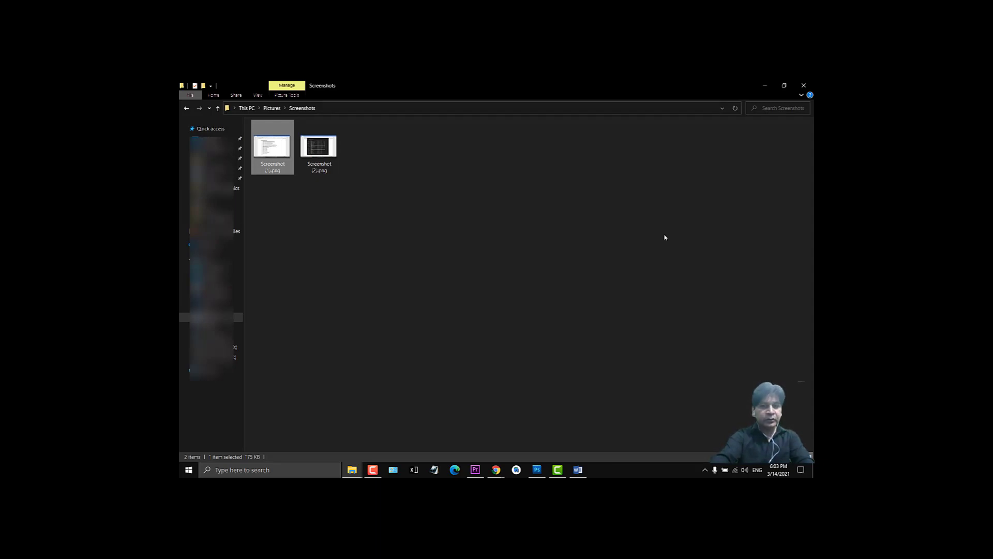
Step: Save a screenshot of the open Screenshots folder, select the new Screenshot (3).png, and minimize the folder window
{"action": "key", "text": "super+Print"}
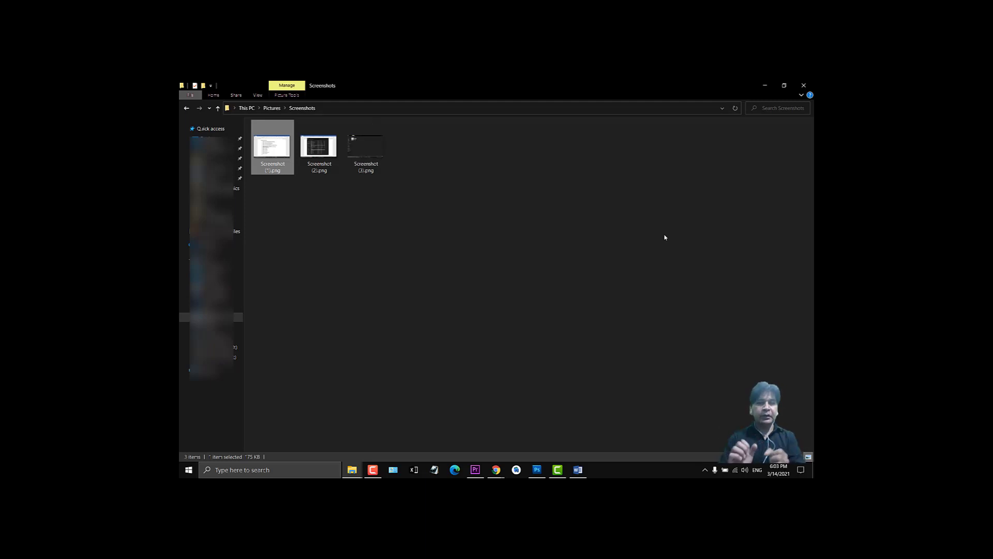
{"action": "left_click", "coordinate": [368, 148]}
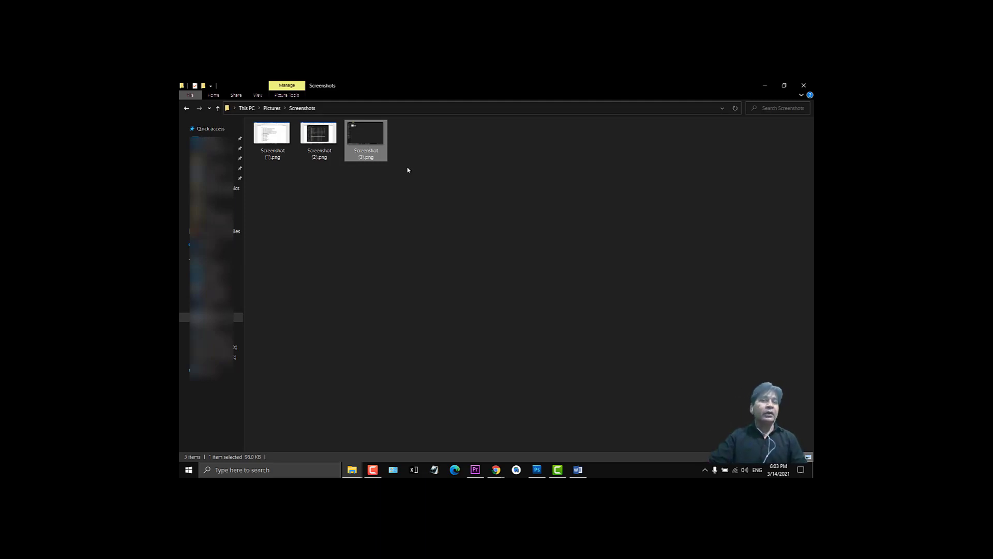
{"action": "left_click", "coordinate": [766, 86]}
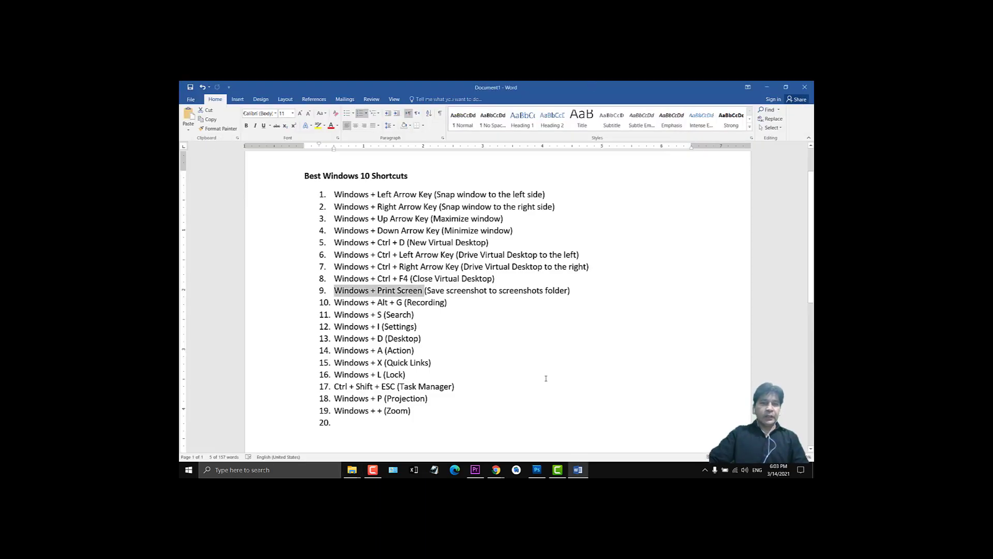
Step: Highlight "Windows + Alt + G" in list item 10, clear the selection, and briefly show the running screen recorder
{"action": "left_click", "coordinate": [476, 324]}
{"action": "left_click_drag", "start_coordinate": [334, 303], "coordinate": [408, 303]}
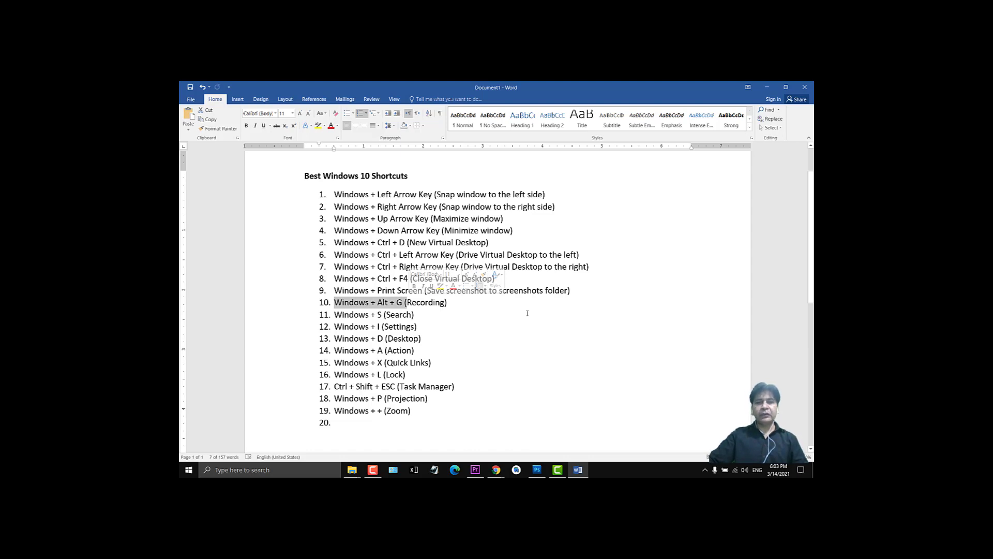
{"action": "left_click", "coordinate": [667, 374]}
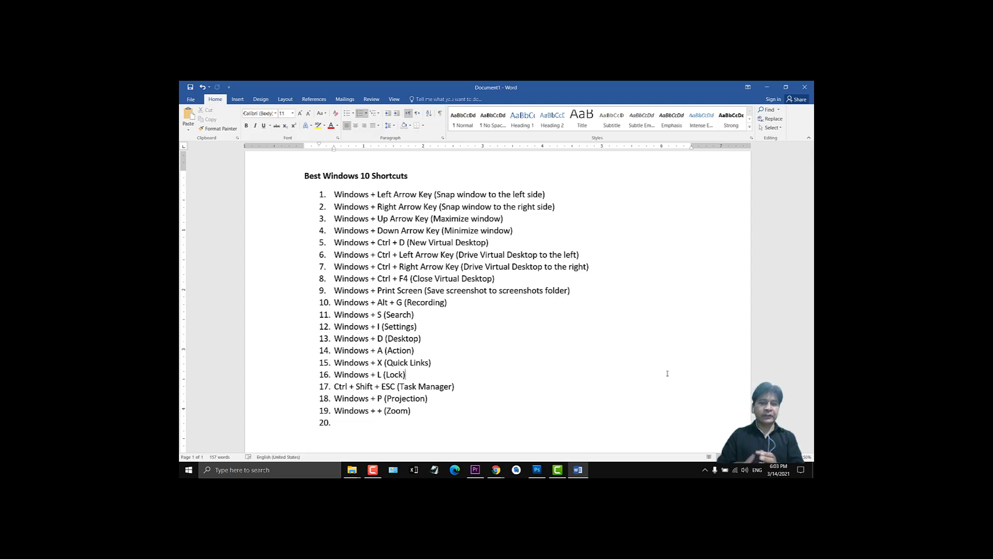
{"action": "left_click", "coordinate": [373, 472]}
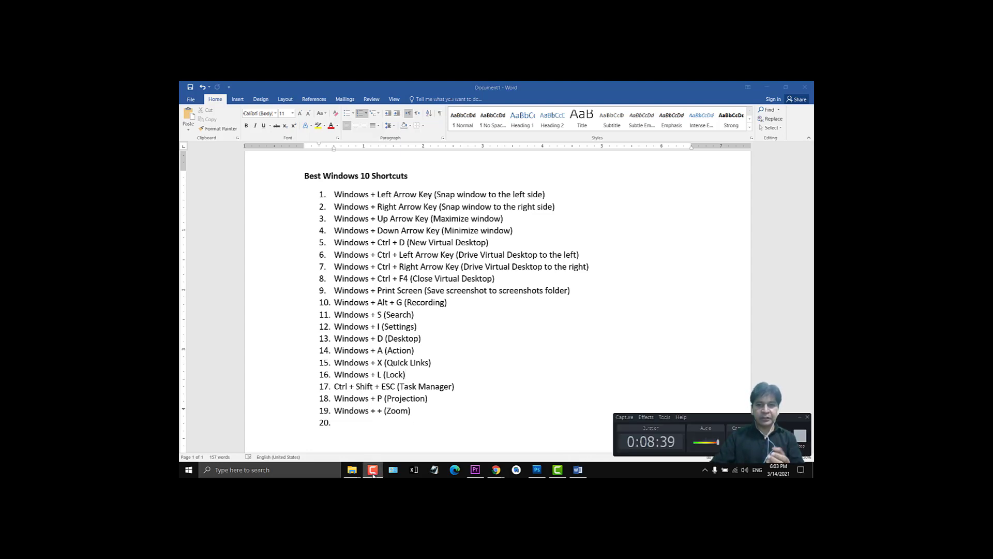
{"action": "left_click", "coordinate": [373, 472]}
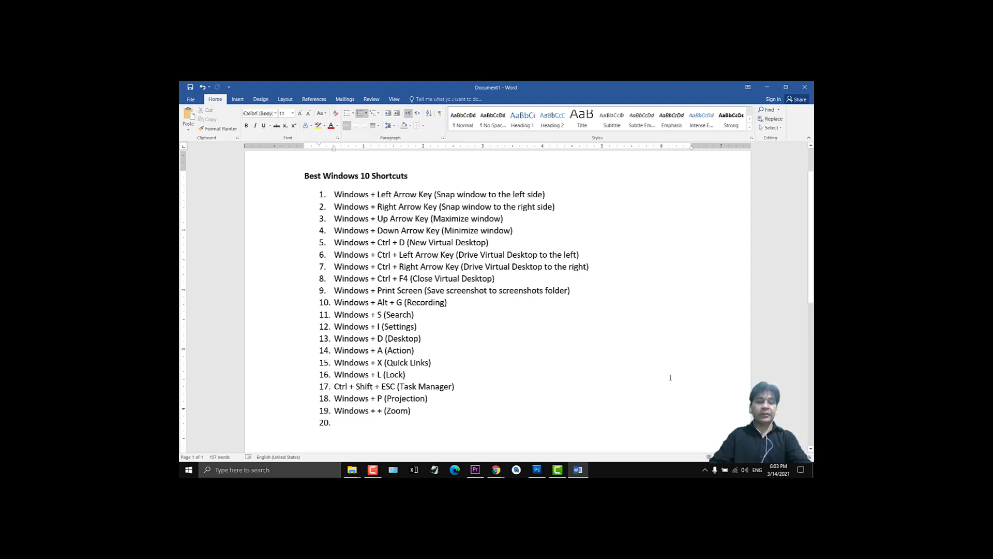
Step: Open the Game Bar overlay over the Word document and enable gaming features for this app
{"action": "key", "text": "alt"}
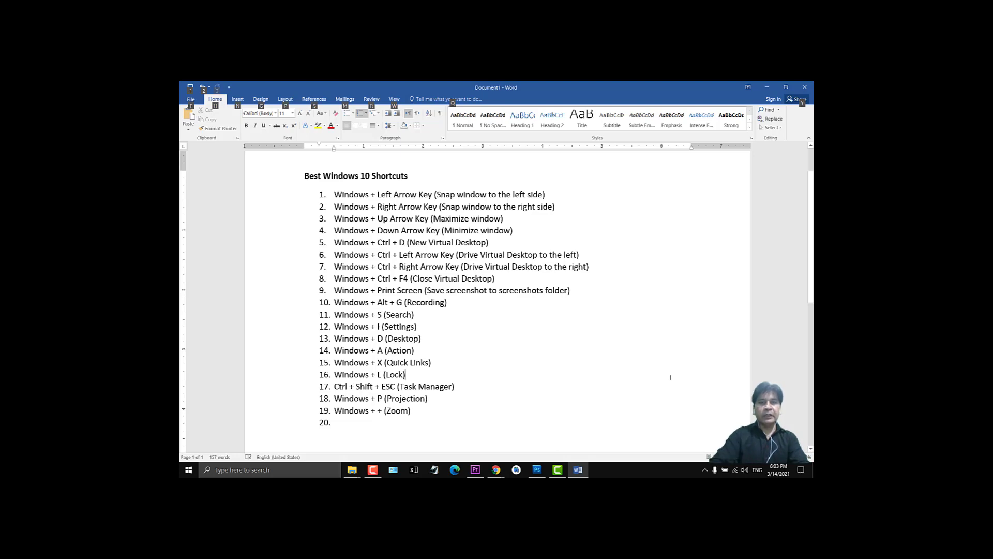
{"action": "key", "text": "super+Print"}
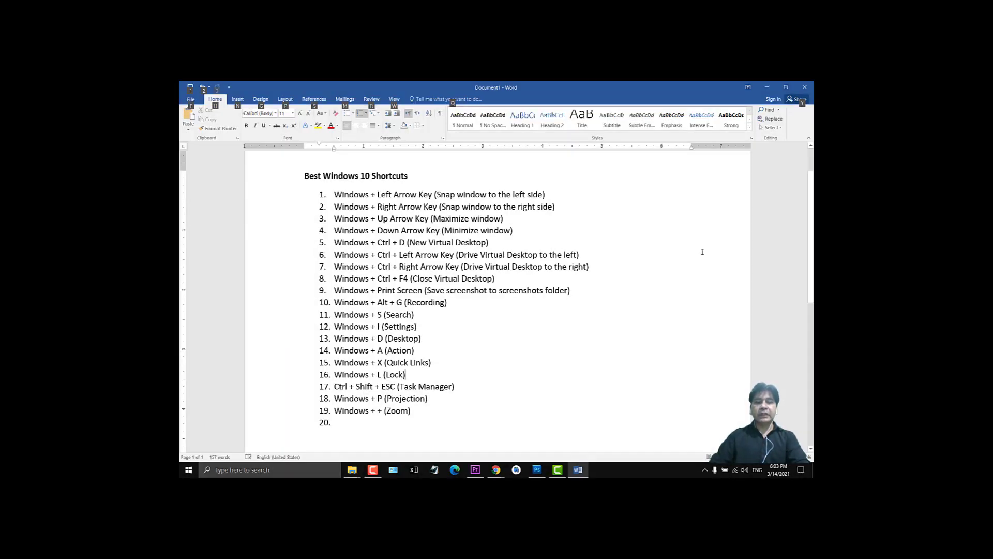
{"action": "key", "text": "super+g"}
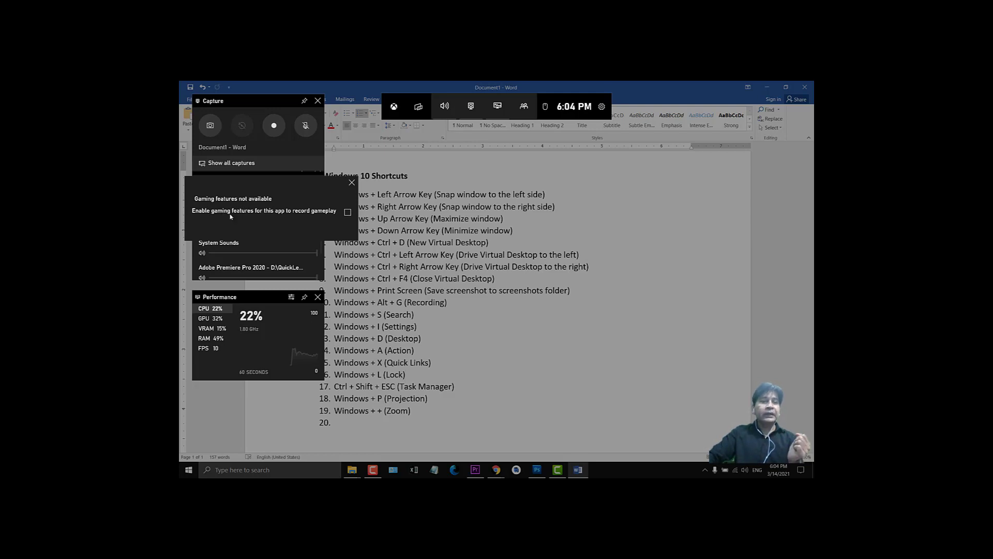
{"action": "left_click", "coordinate": [348, 212]}
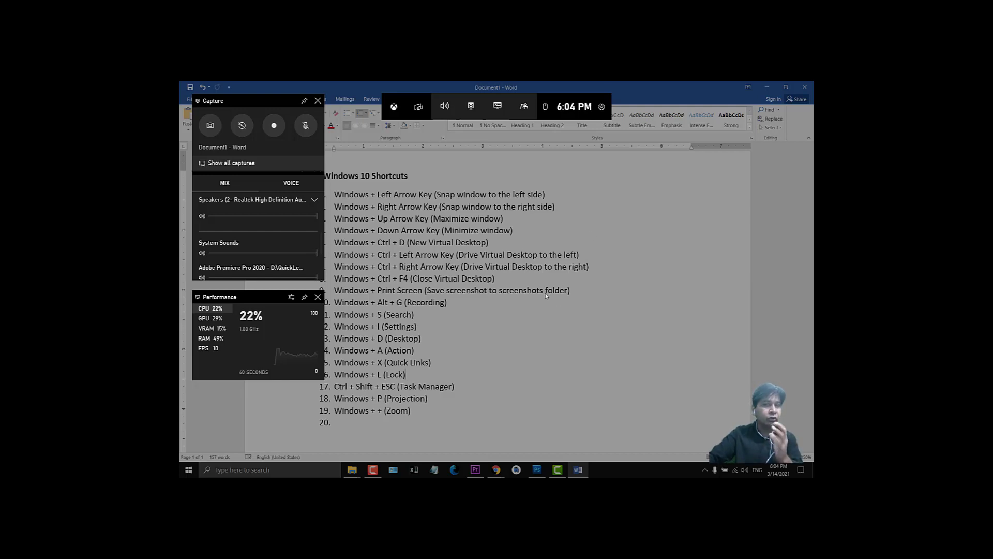
Step: Record the Word window with Game Bar, toggle the microphone on and off during the capture, and stop recording
{"action": "left_click", "coordinate": [274, 126]}
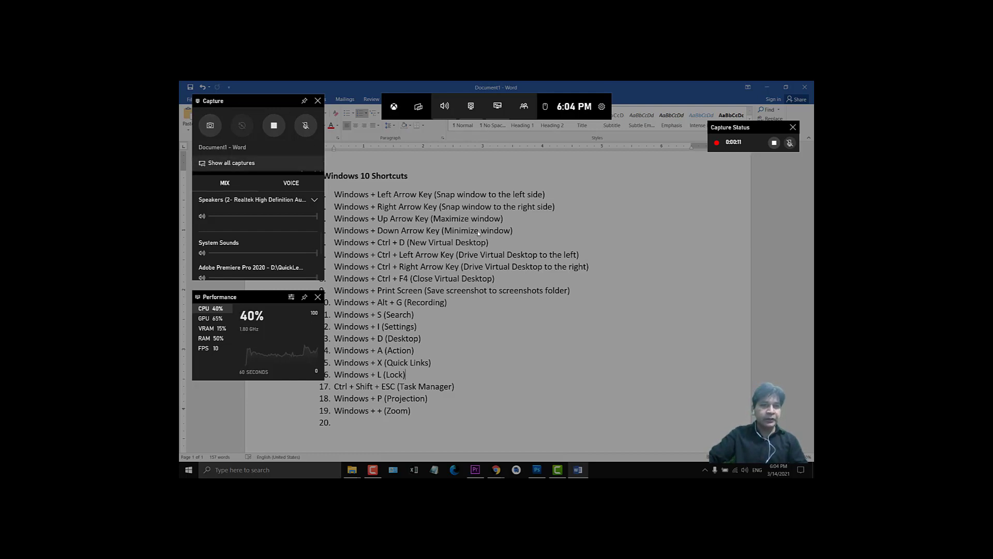
{"action": "left_click", "coordinate": [790, 143]}
{"action": "left_click", "coordinate": [790, 144]}
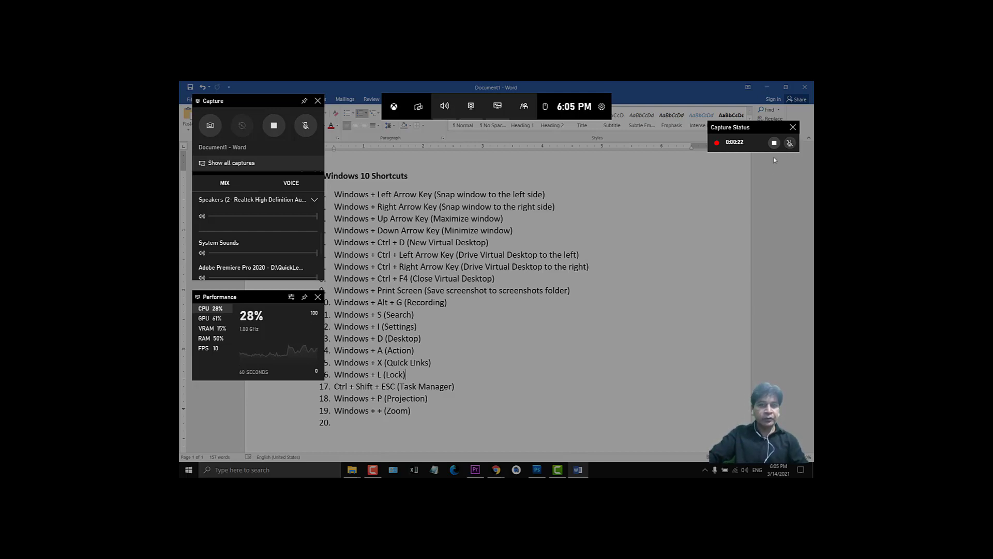
{"action": "left_click", "coordinate": [774, 143]}
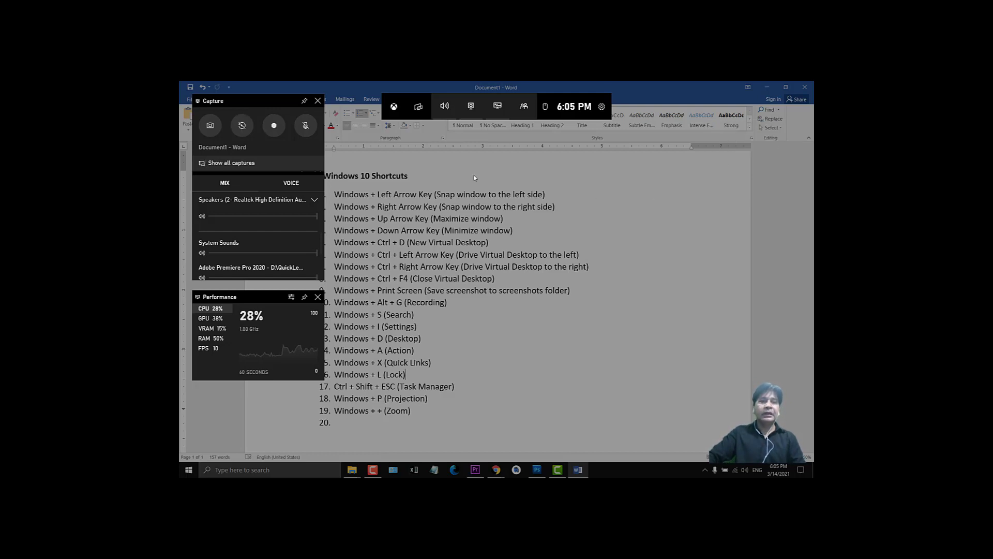
Step: Show all captures, play back the new Word recording, and close the gallery
{"action": "left_click", "coordinate": [246, 165]}
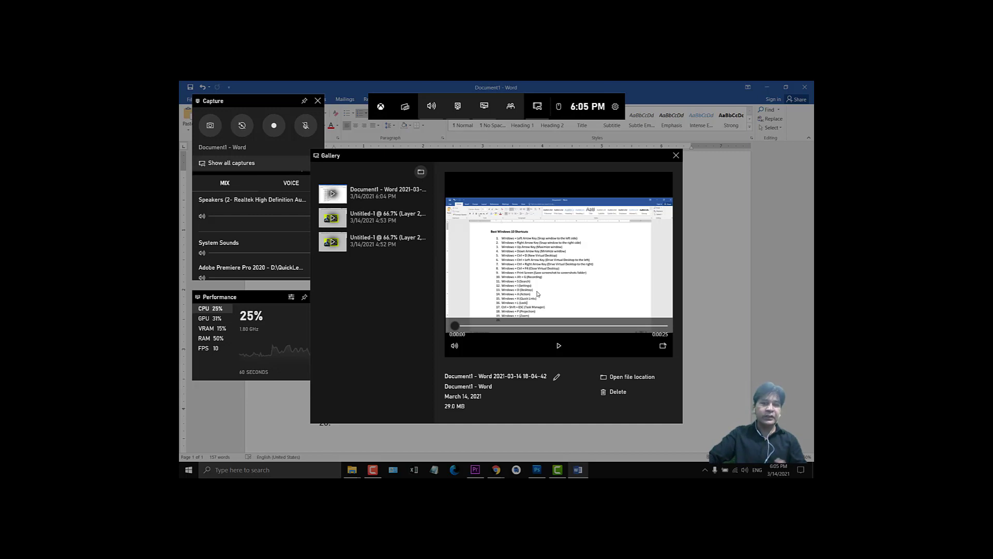
{"action": "left_click", "coordinate": [558, 346]}
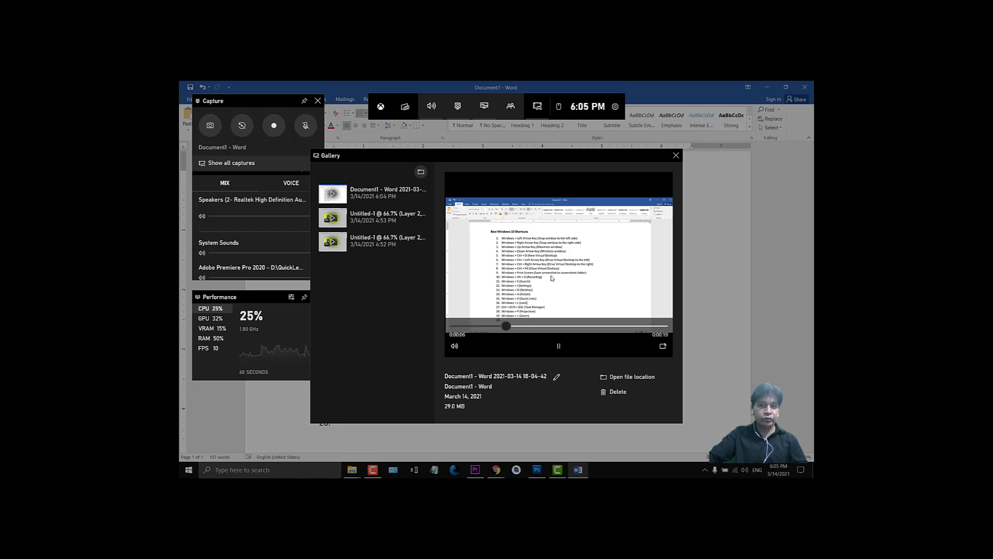
{"action": "left_click", "coordinate": [676, 155]}
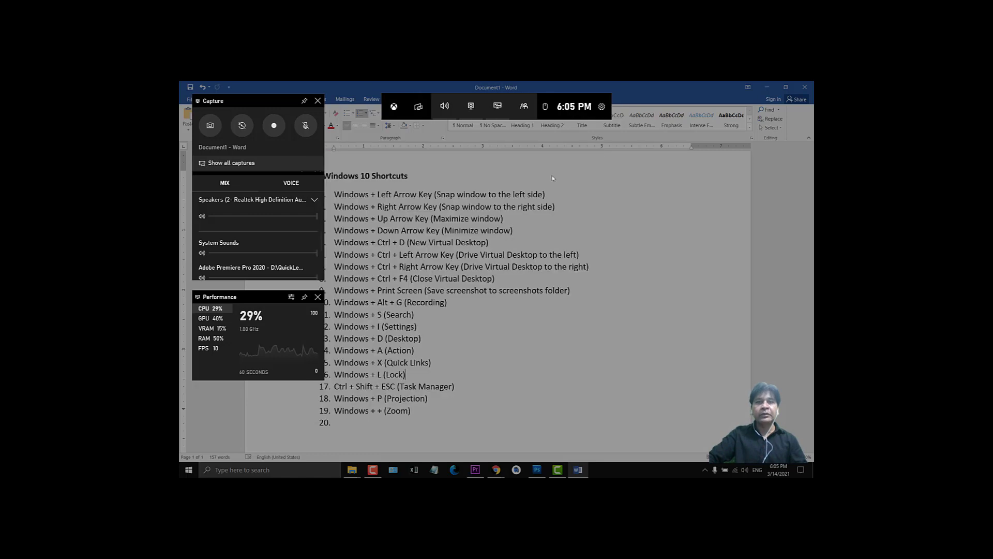
Step: Close the Capture, Audio and Performance widgets and dismiss the Game Bar overlay
{"action": "left_click", "coordinate": [317, 101]}
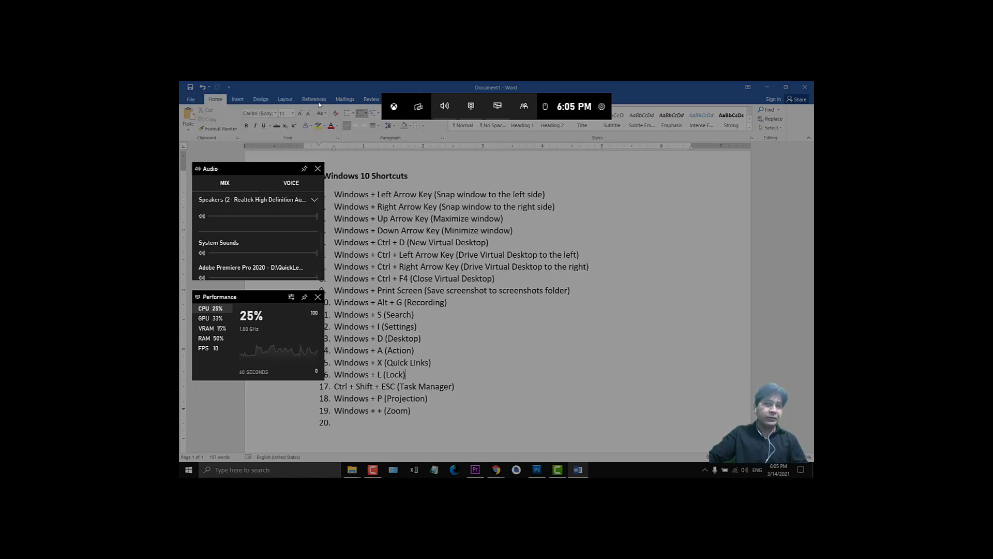
{"action": "left_click", "coordinate": [318, 169]}
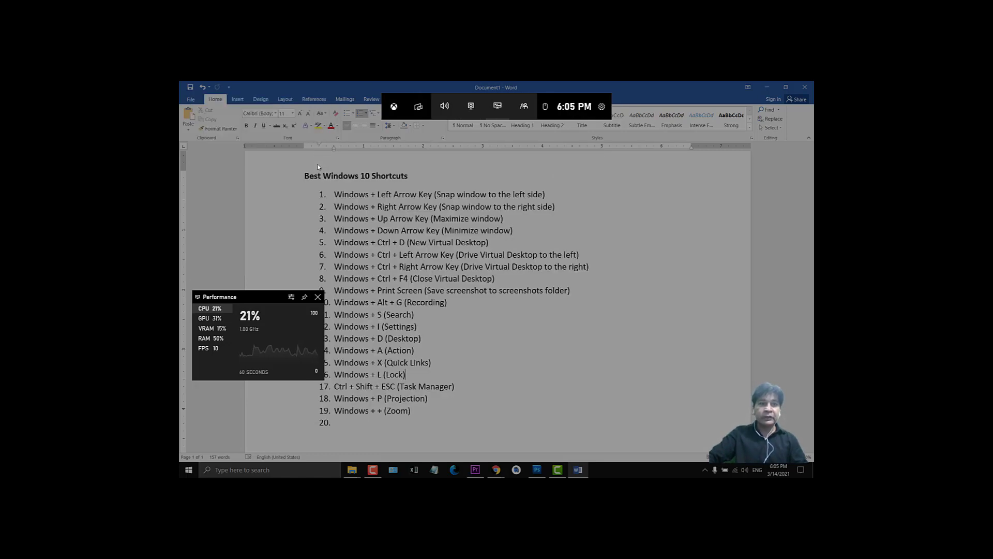
{"action": "left_click", "coordinate": [318, 297]}
{"action": "left_click", "coordinate": [672, 233]}
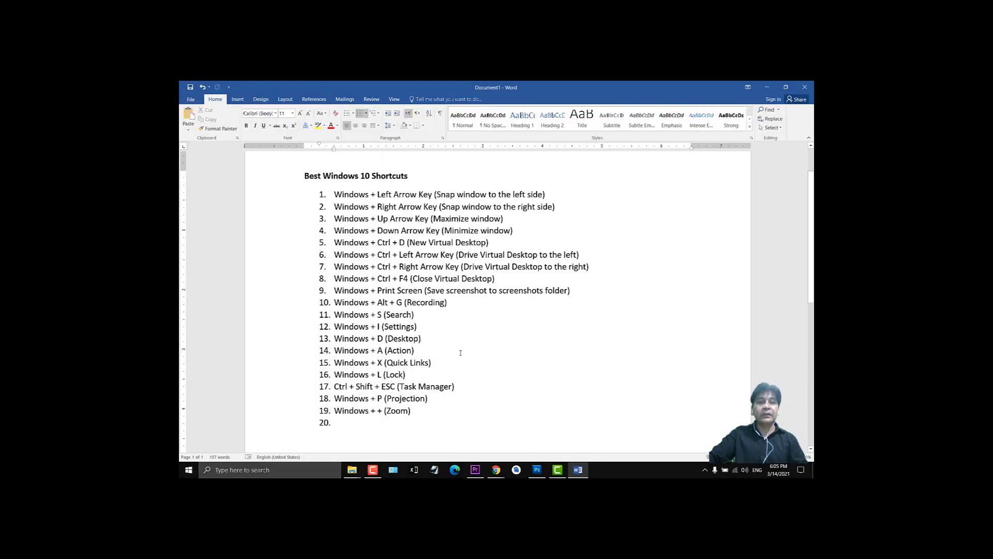
Step: Highlight "+ Alt + G (Recording" in list item 10, clear the selection, and minimize the document window
{"action": "left_click_drag", "start_coordinate": [371, 303], "coordinate": [446, 303]}
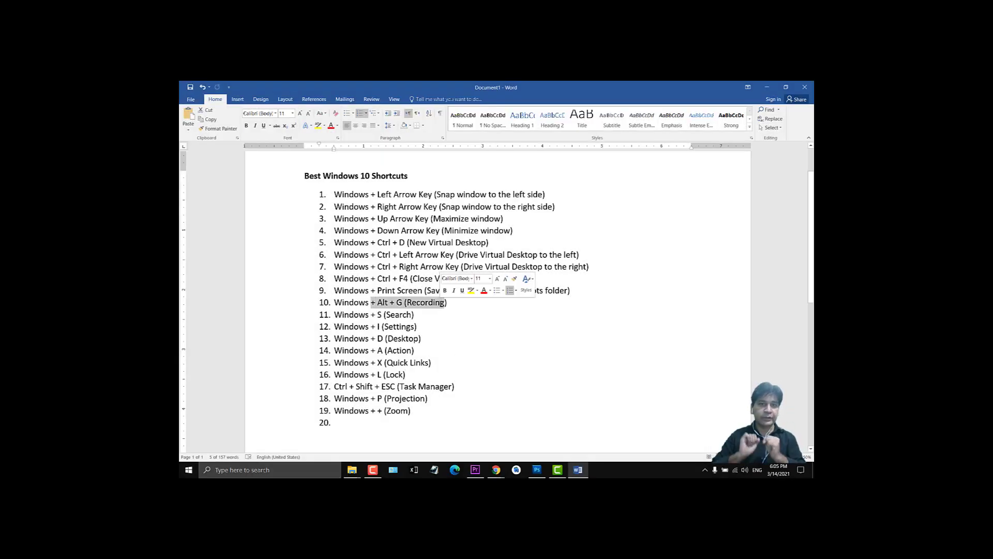
{"action": "left_click", "coordinate": [492, 340]}
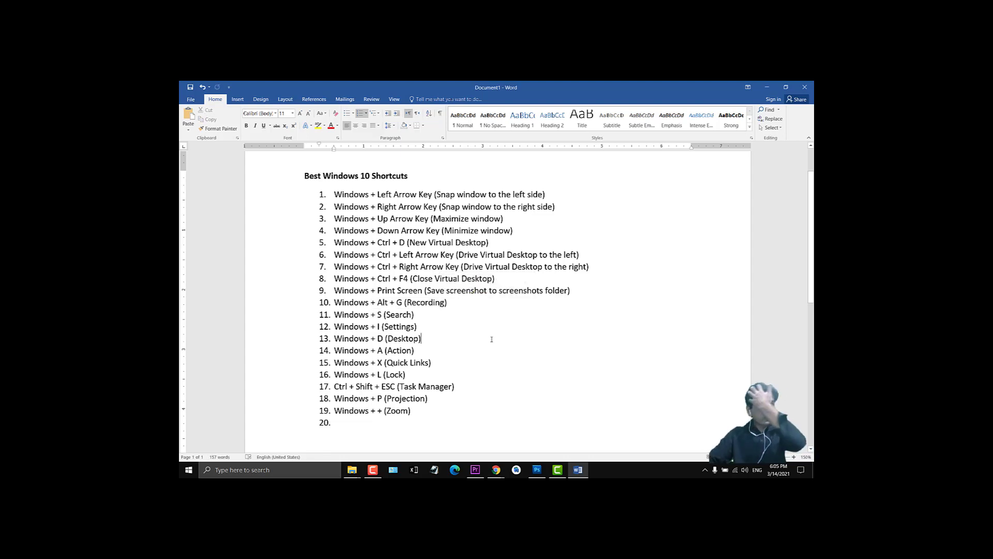
{"action": "left_click", "coordinate": [767, 87]}
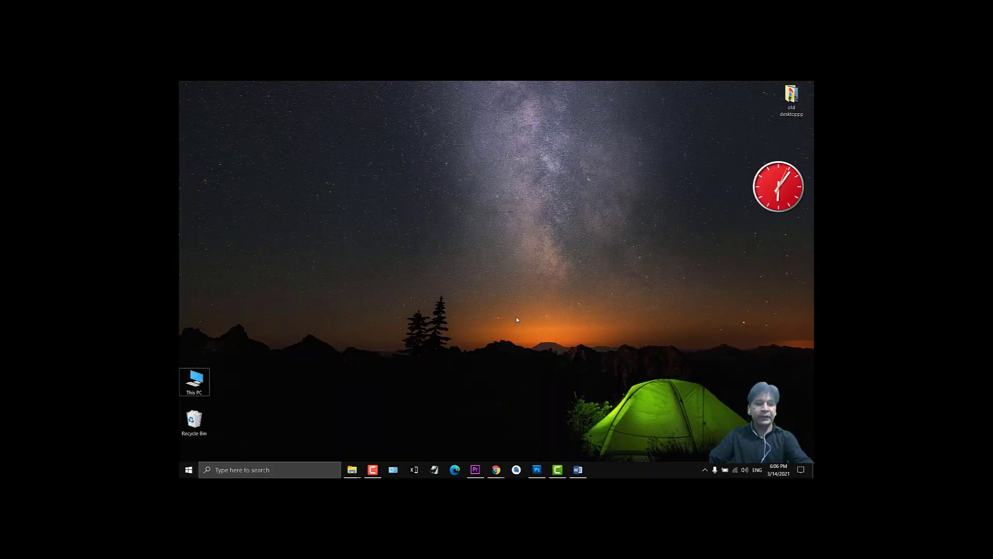
Step: Open Windows Search from the desktop twice, dismissing it each time
{"action": "key", "text": "super+s"}
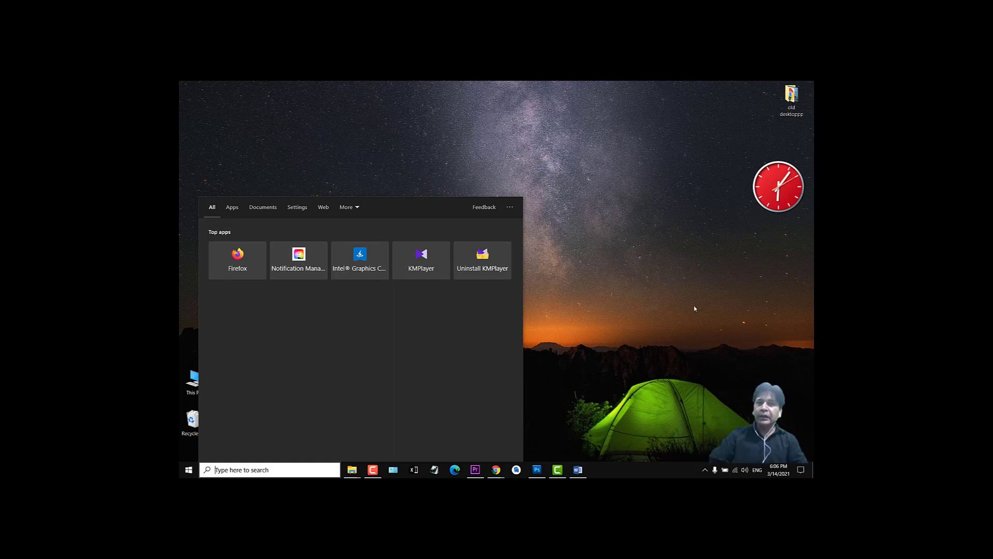
{"action": "left_click", "coordinate": [636, 259]}
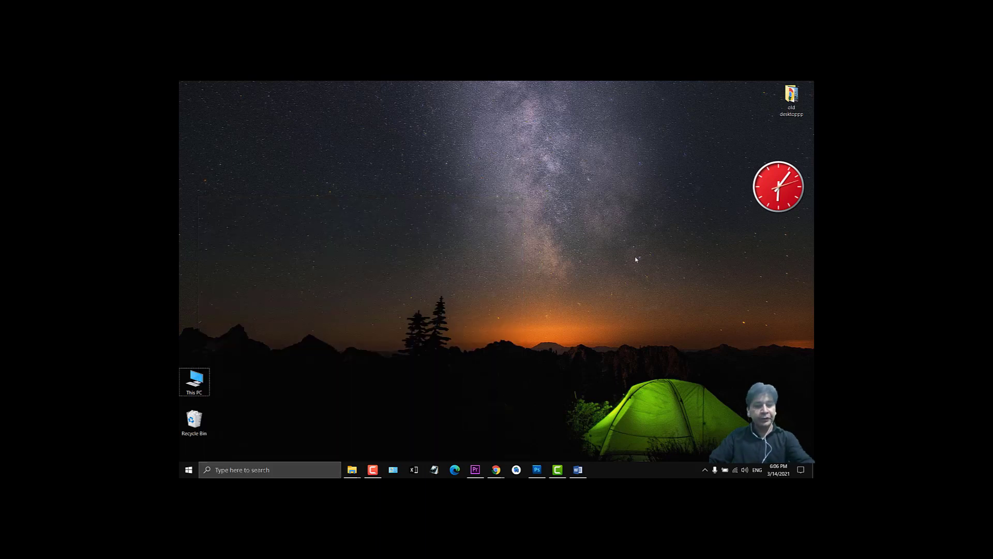
{"action": "key", "text": "super+s"}
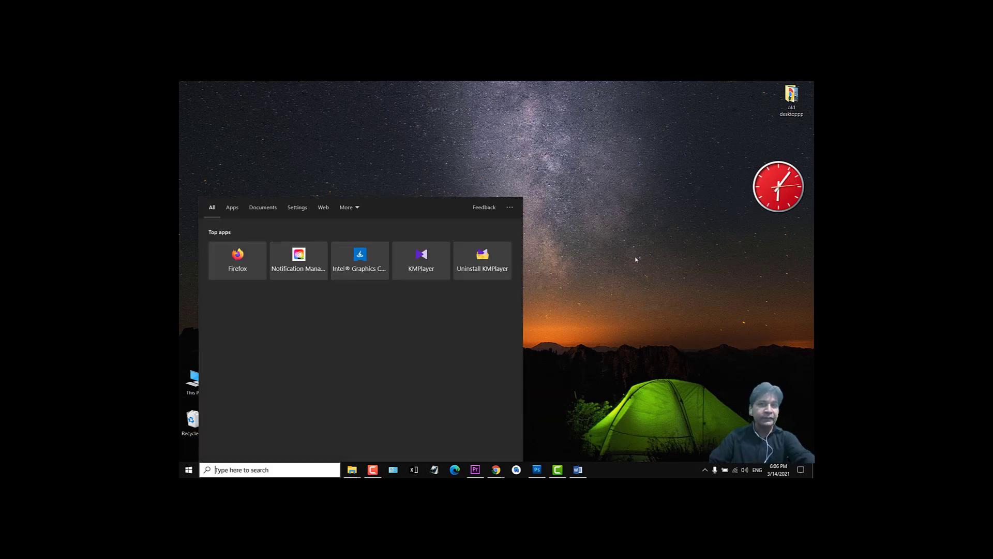
{"action": "left_click", "coordinate": [628, 230]}
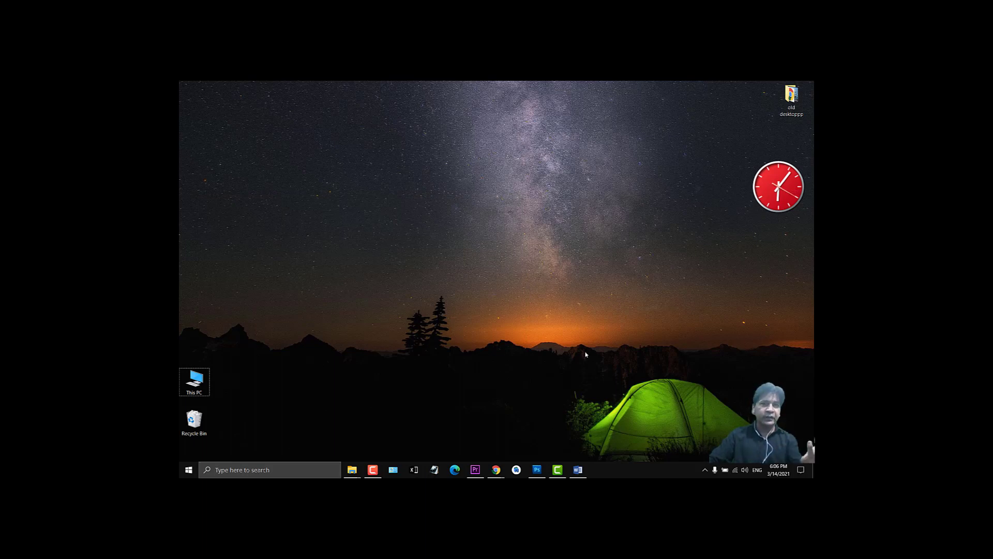
Step: Reopen the document, highlight "Windows + S (Search" in list item 11, and show the desktop
{"action": "left_click", "coordinate": [578, 469]}
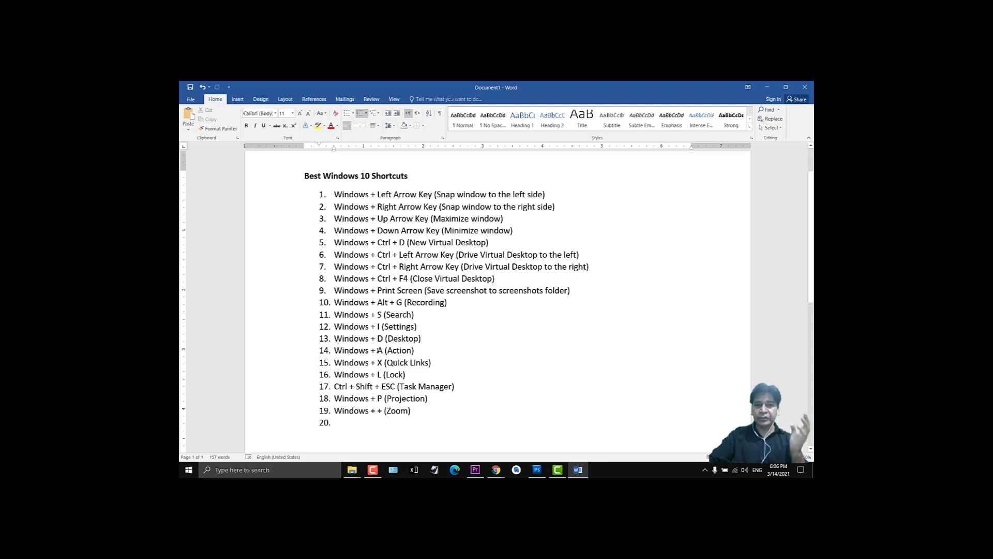
{"action": "left_click_drag", "start_coordinate": [336, 316], "coordinate": [398, 317]}
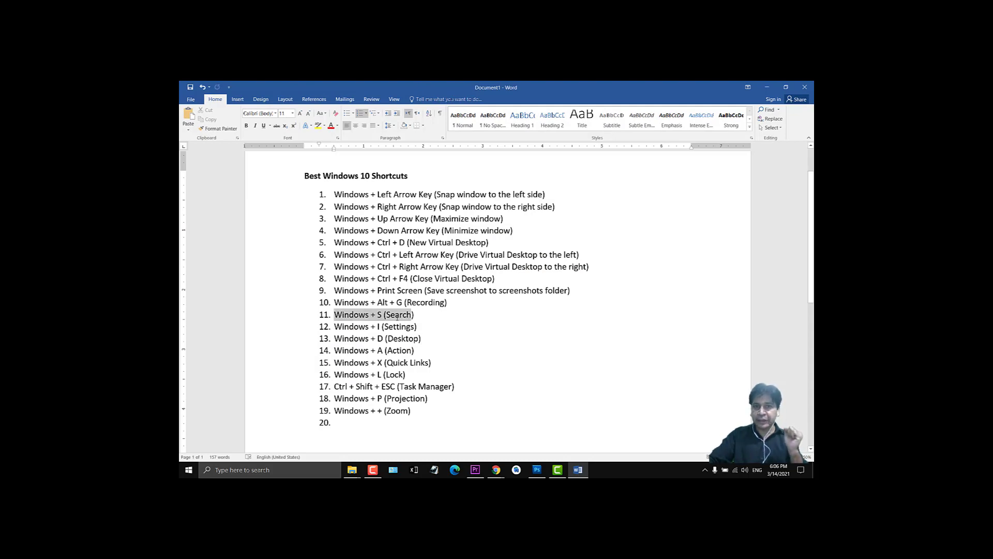
{"action": "key", "text": "super+d"}
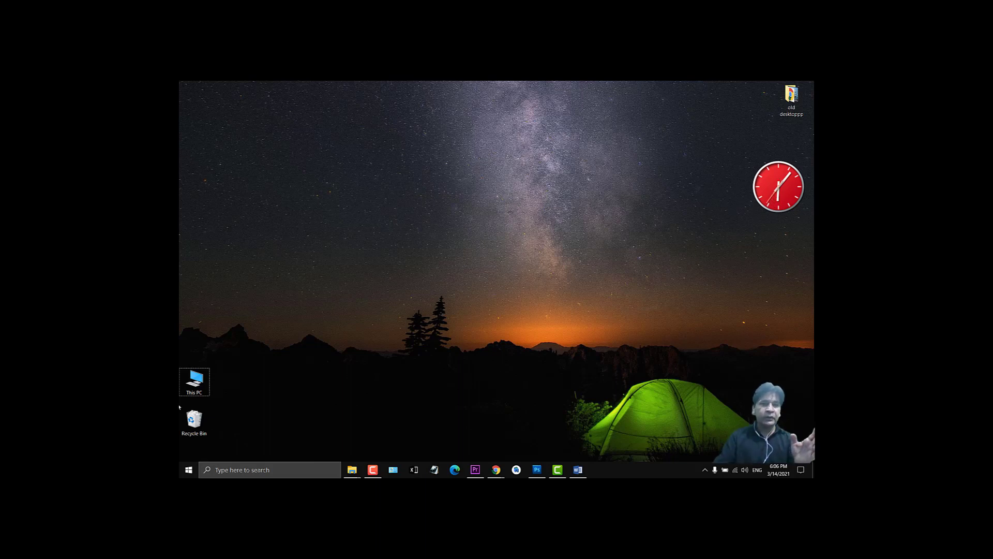
Step: Open and dismiss the Start menu, and open Windows Settings twice, closing it each time
{"action": "left_click", "coordinate": [184, 469]}
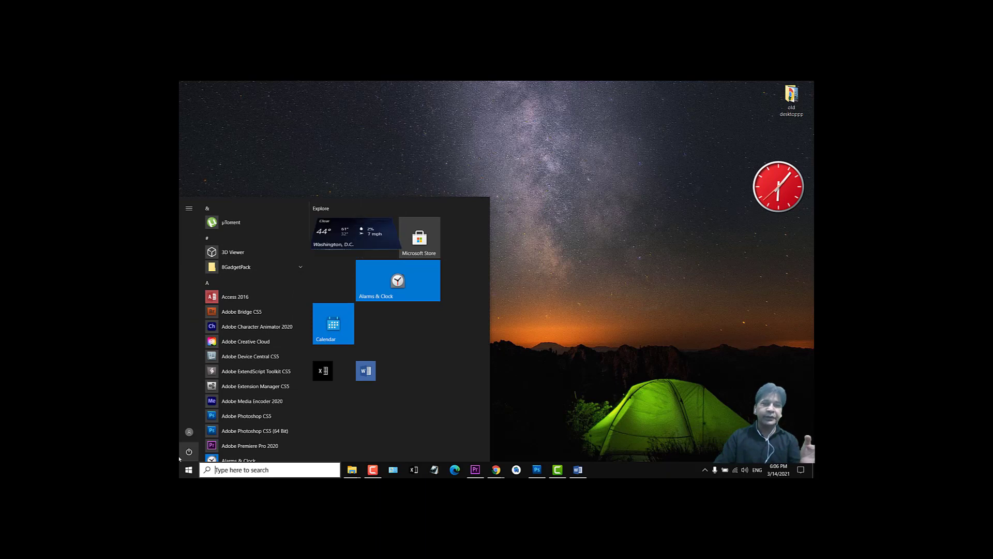
{"action": "left_click", "coordinate": [604, 201]}
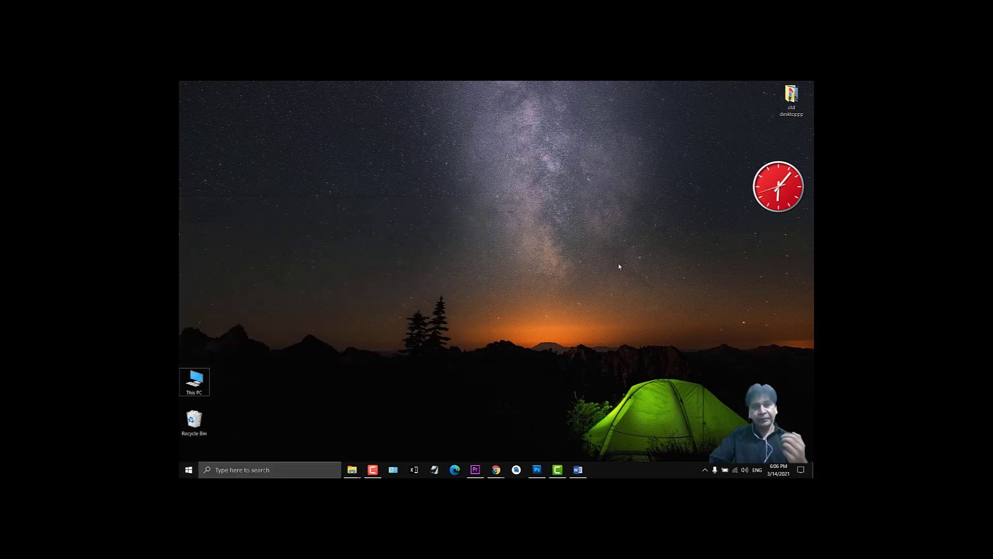
{"action": "key", "text": "super+i"}
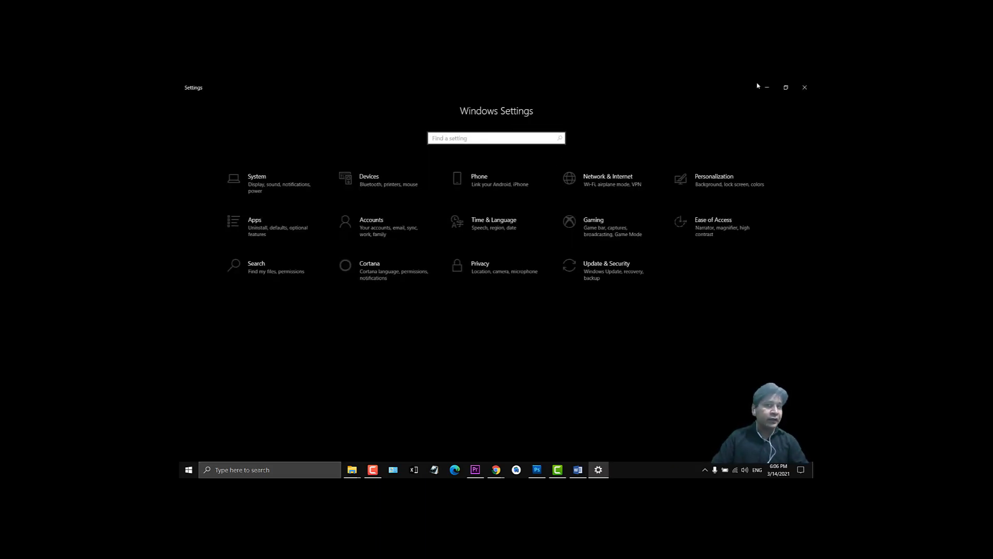
{"action": "left_click", "coordinate": [804, 87]}
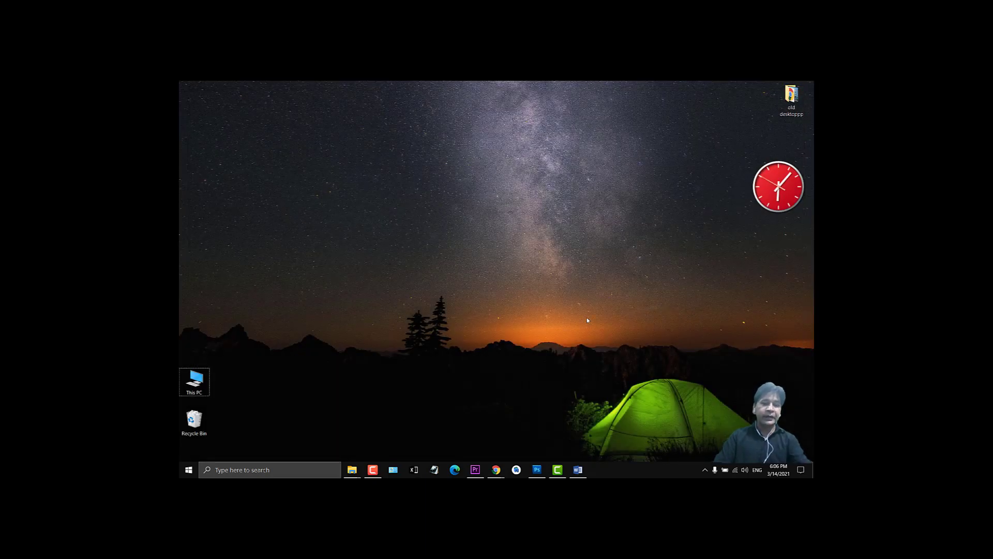
{"action": "key", "text": "super+i"}
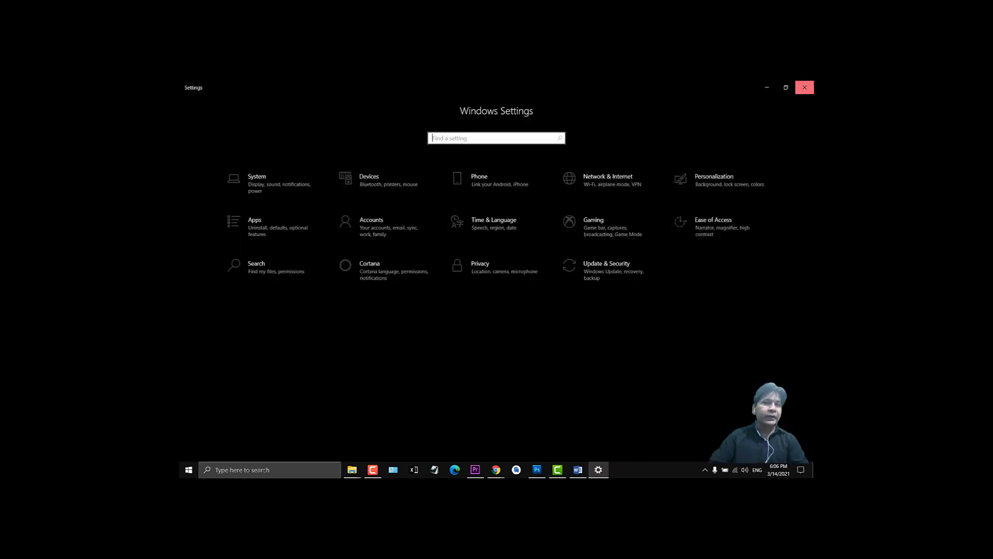
{"action": "left_click", "coordinate": [805, 87]}
Step: Reopen the document and highlight "Windows + I (Settings)" in list item 12, followed by "Windows + D (Desktop)" in item 13
{"action": "left_click", "coordinate": [583, 471]}
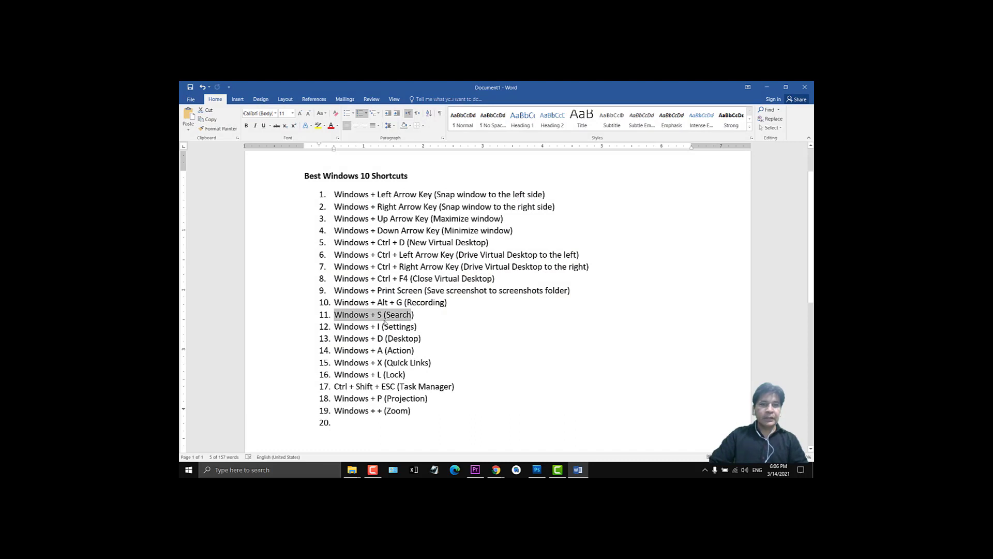
{"action": "left_click_drag", "start_coordinate": [336, 326], "coordinate": [444, 323]}
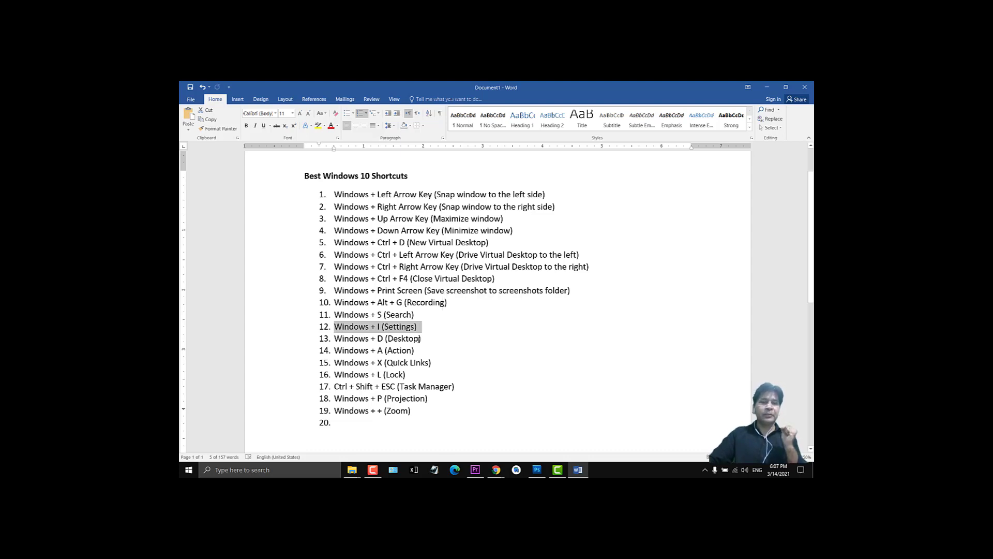
{"action": "left_click_drag", "start_coordinate": [425, 339], "coordinate": [349, 338]}
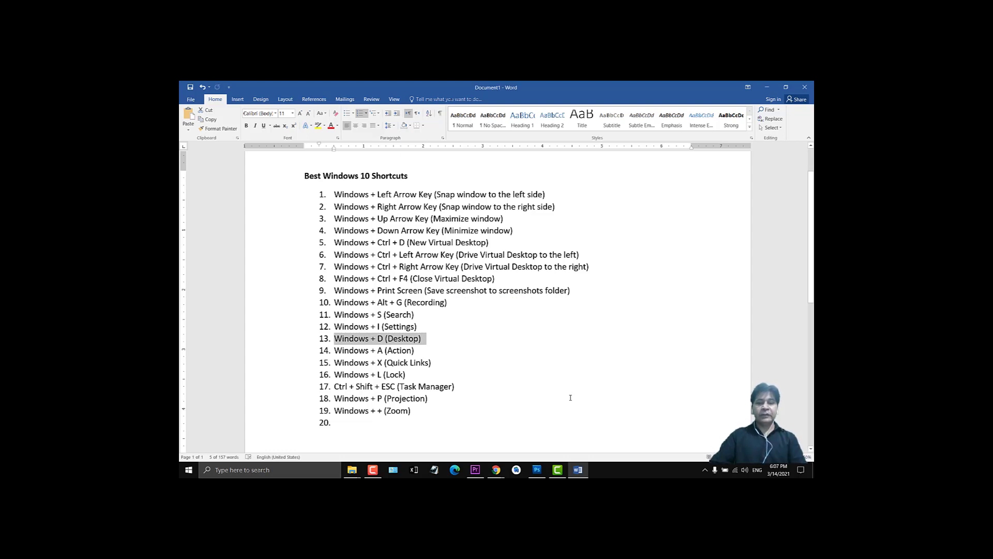
Step: Launch Excel and Notepad through the Run dialog using the commands "excel" and "notepad"
{"action": "key", "text": "super+r"}
{"action": "type", "text": "excel"}
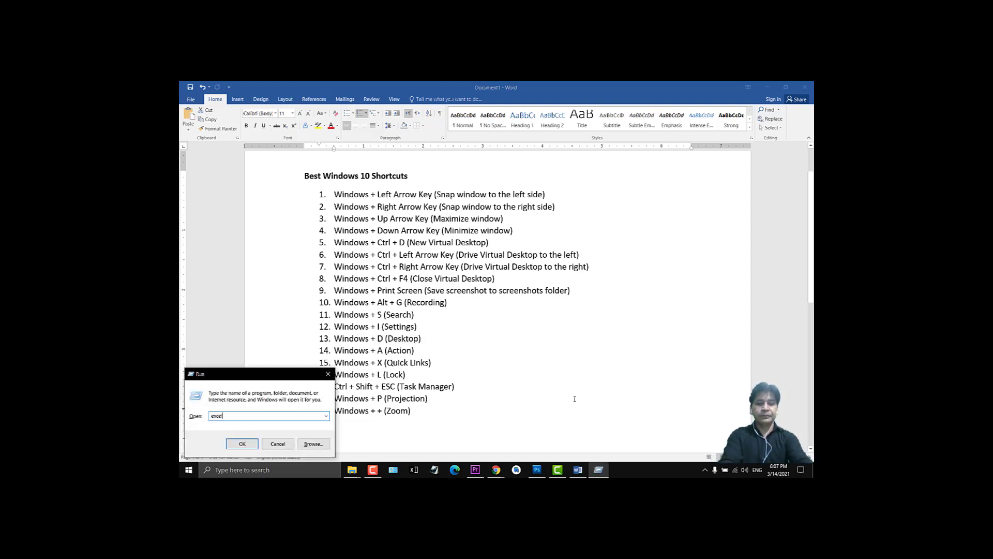
{"action": "key", "text": "Return"}
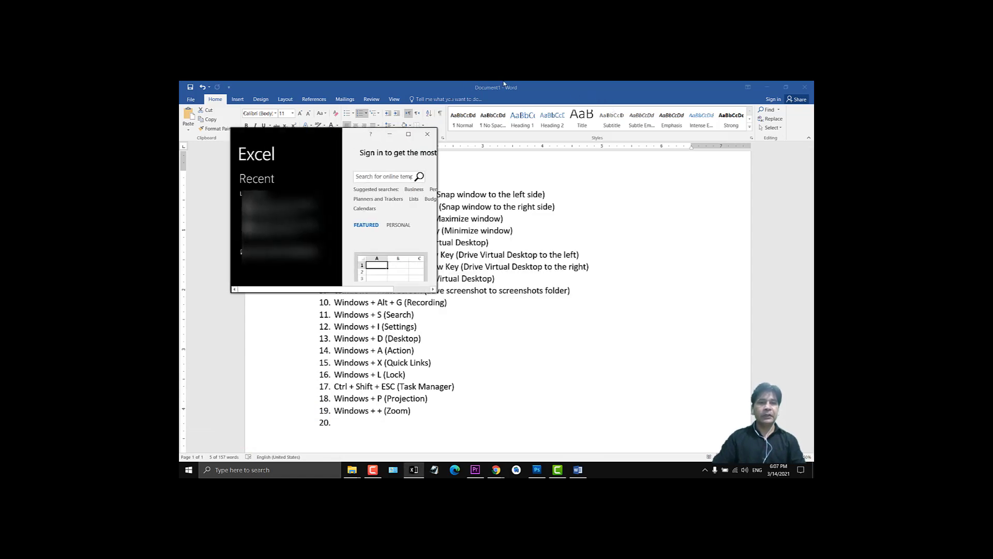
{"action": "key", "text": "super+r"}
{"action": "type", "text": "notepad"}
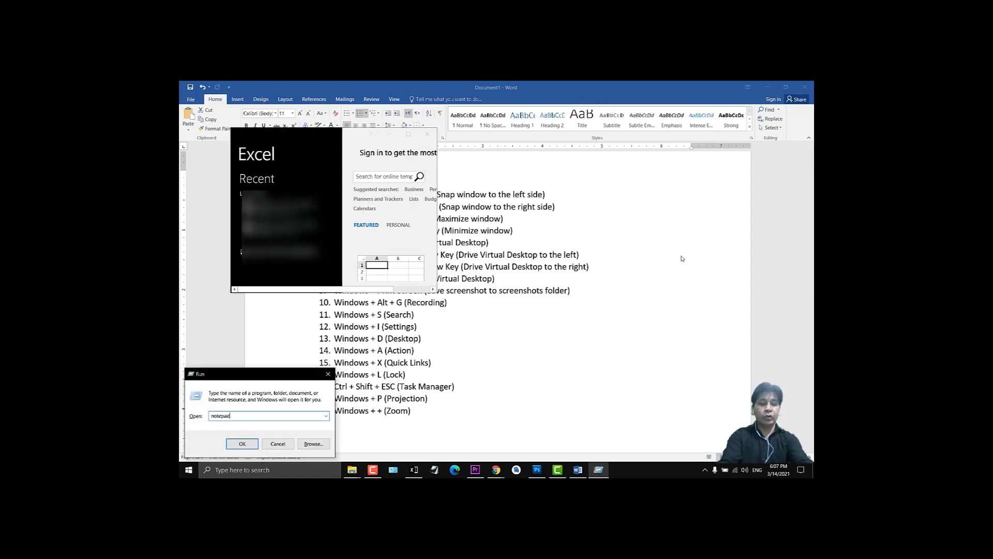
{"action": "key", "text": "Return"}
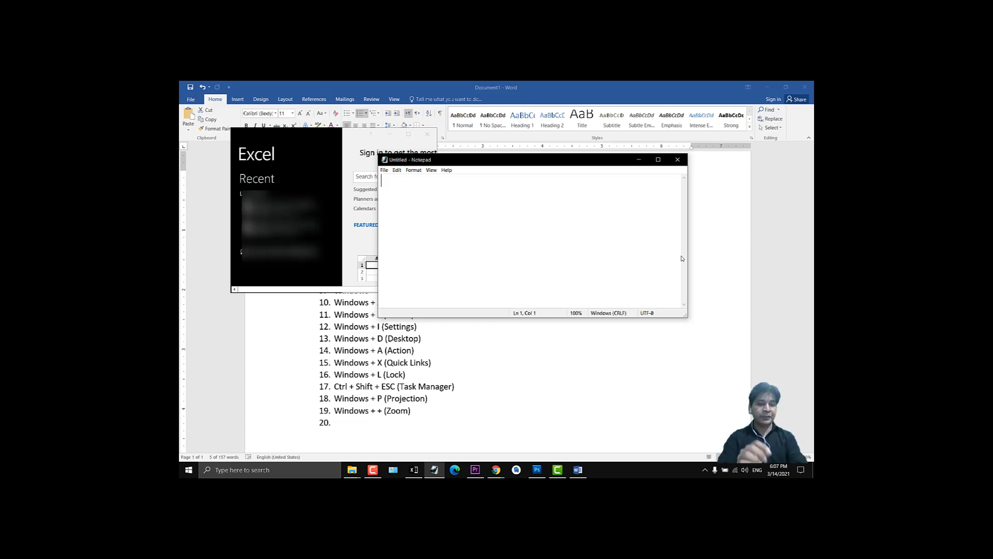
Step: Show the desktop and restore all open windows, two times in a row
{"action": "key", "text": "super+d"}
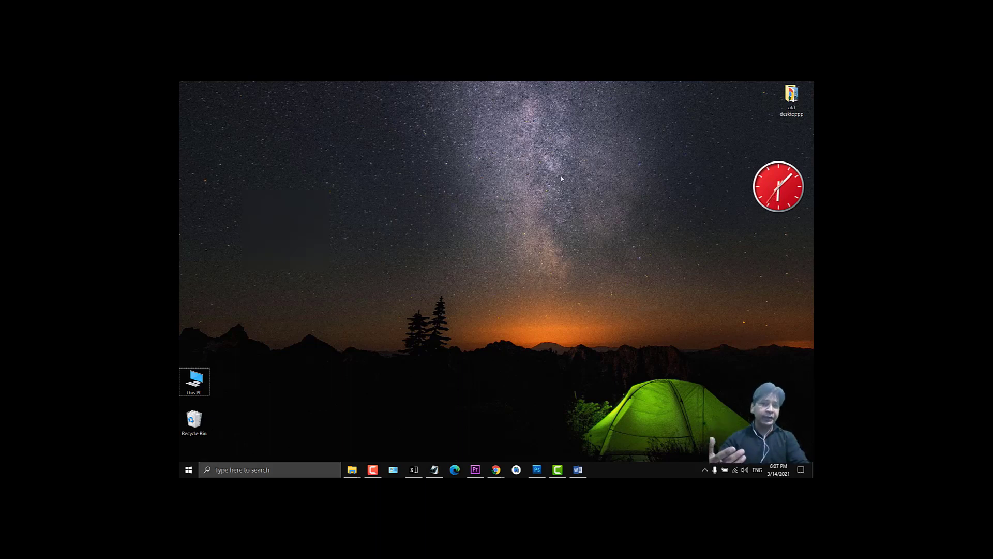
{"action": "key", "text": "super+d"}
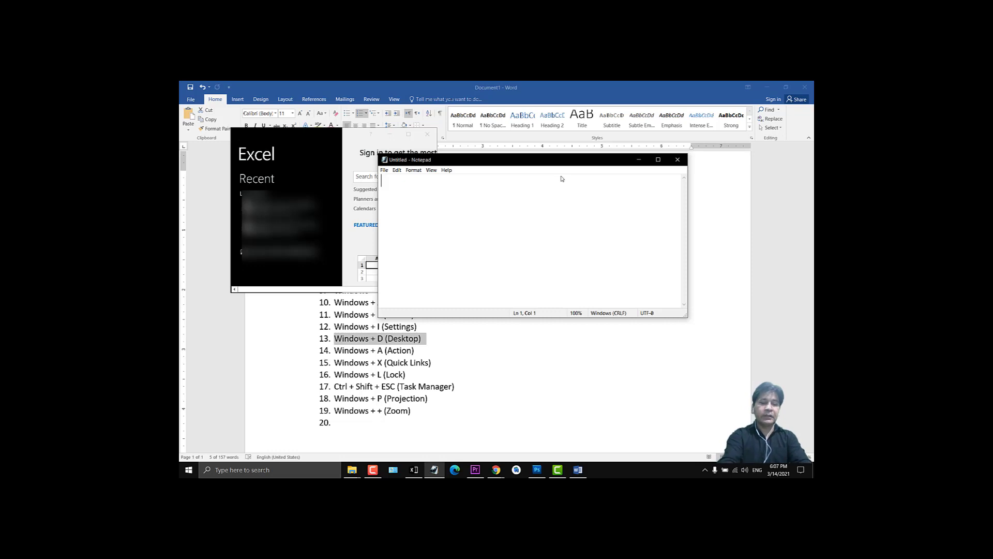
{"action": "key", "text": "super+d"}
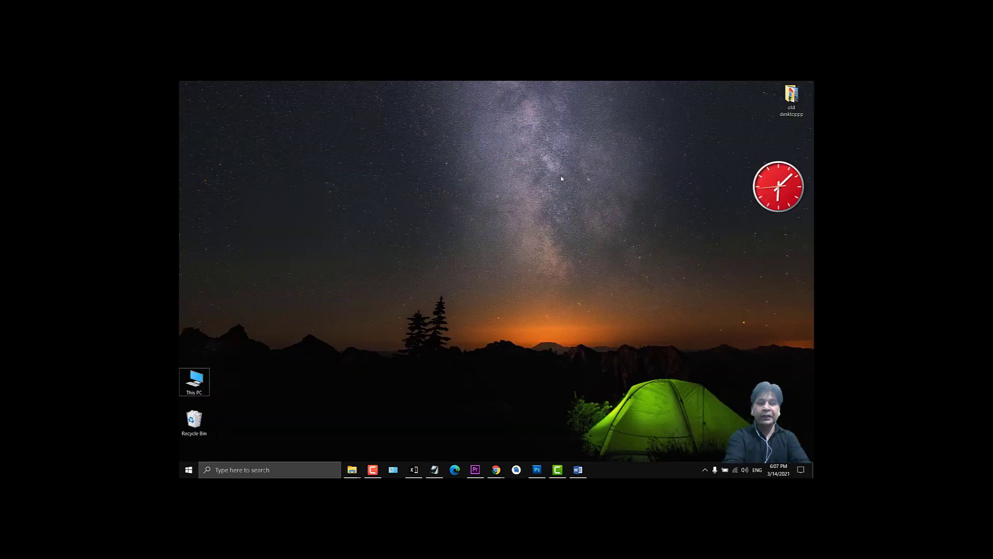
{"action": "key", "text": "super+d"}
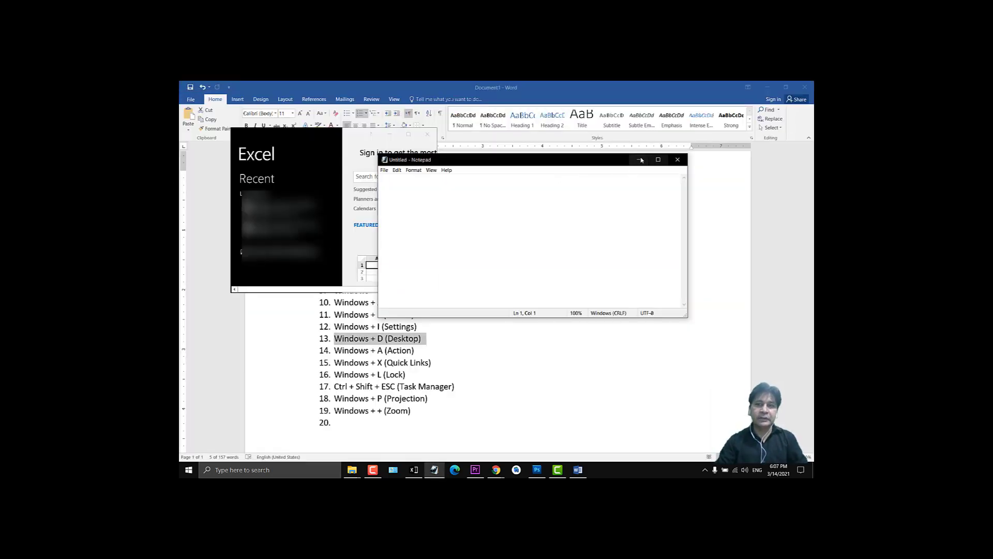
Step: Close Notepad and Excel, highlight "Desktop)" in list item 13, and clear the selection
{"action": "left_click", "coordinate": [674, 164]}
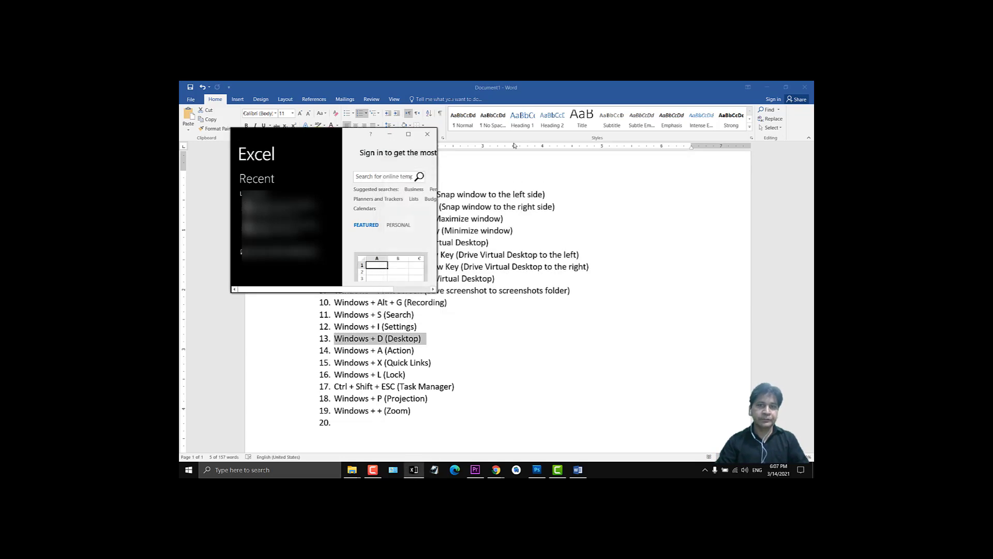
{"action": "left_click", "coordinate": [427, 134]}
{"action": "left_click_drag", "start_coordinate": [387, 340], "coordinate": [427, 340]}
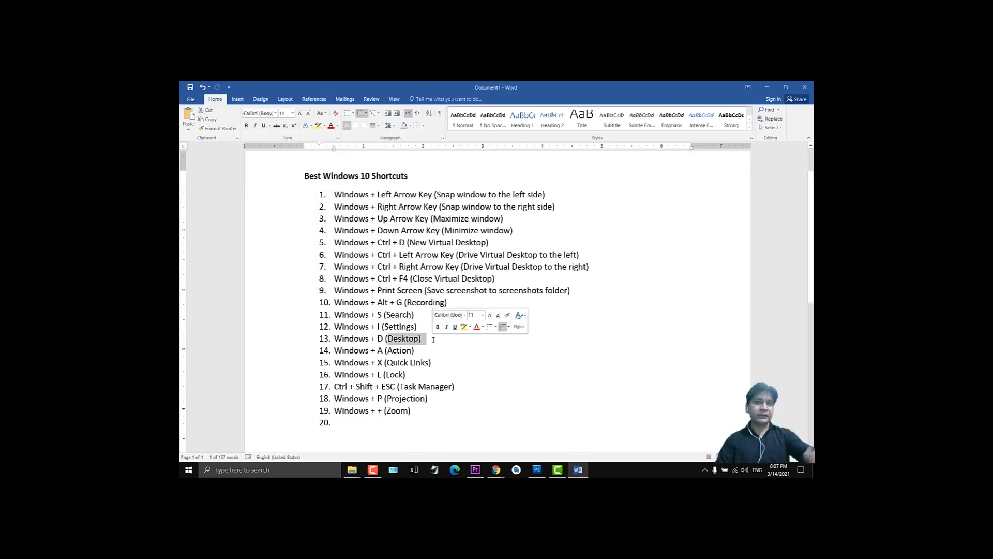
{"action": "left_click", "coordinate": [461, 349]}
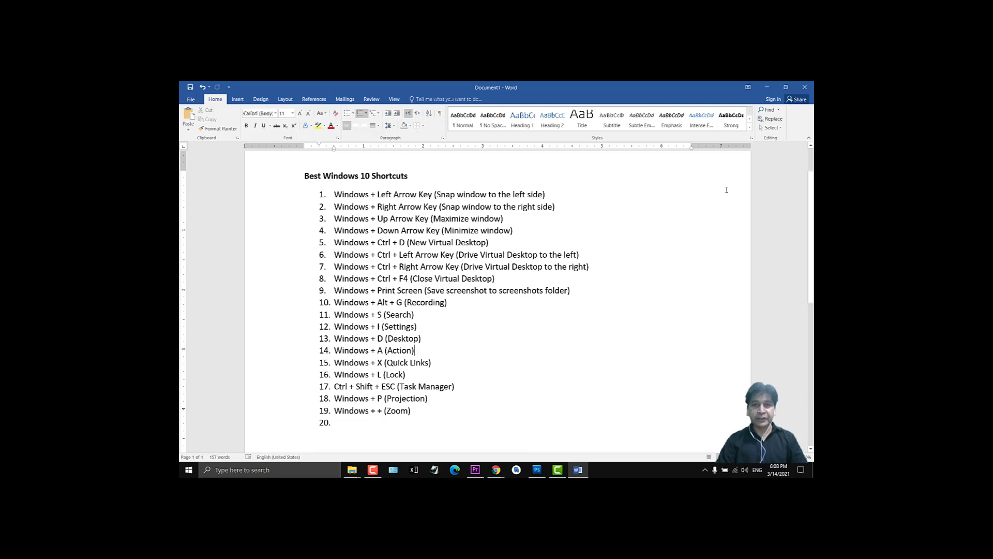
Step: Show the desktop, and open and dismiss the Action Center
{"action": "key", "text": "super+d"}
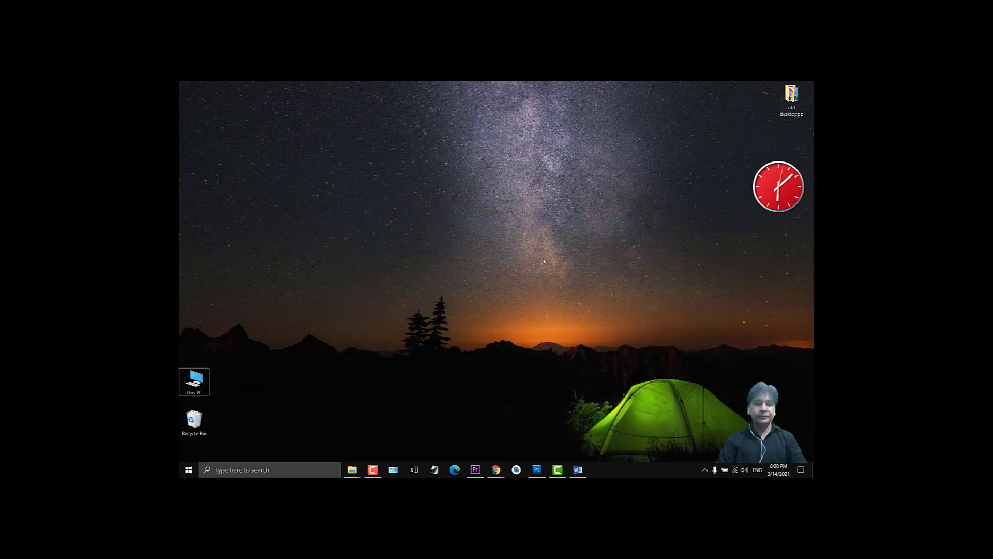
{"action": "key", "text": "super+a"}
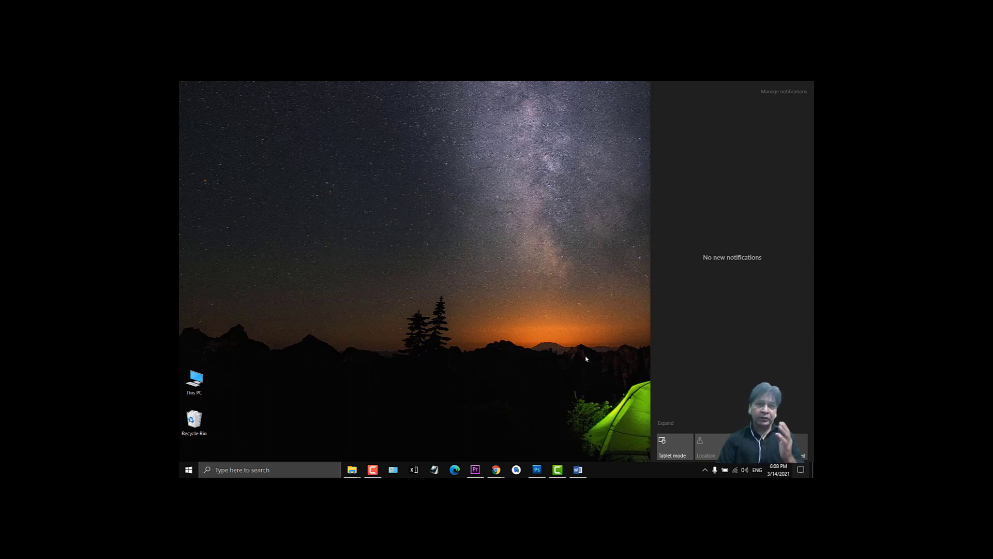
{"action": "key", "text": "super+a"}
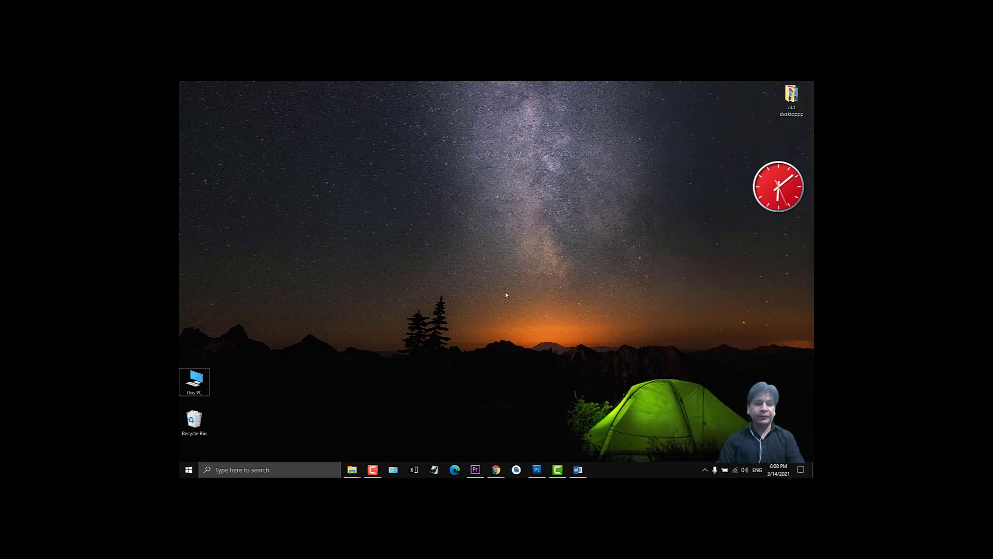
Step: Open the Action Center and expand its quick actions, dismiss it, and open and dismiss it once more
{"action": "key", "text": "super+a"}
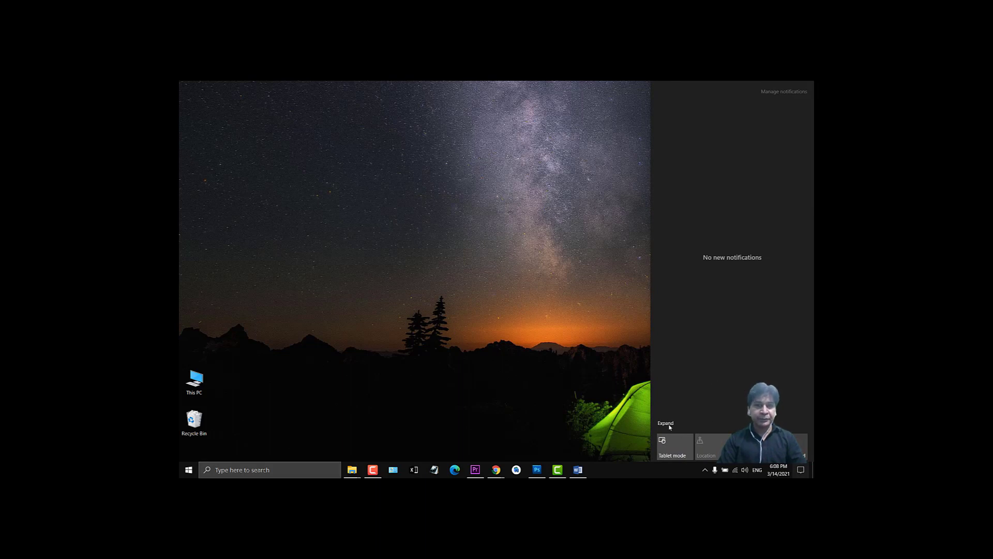
{"action": "left_click", "coordinate": [667, 423]}
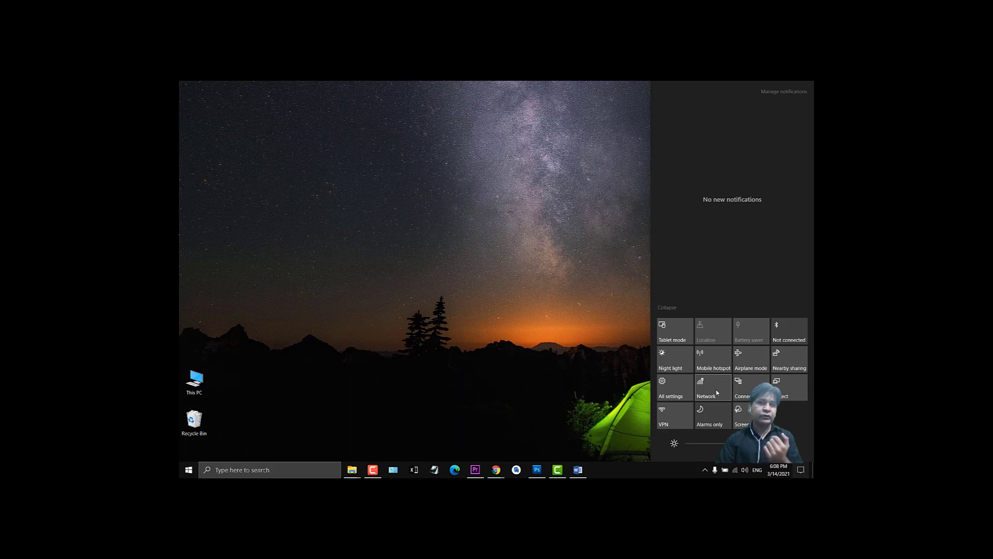
{"action": "left_click", "coordinate": [519, 254]}
{"action": "key", "text": "super+a"}
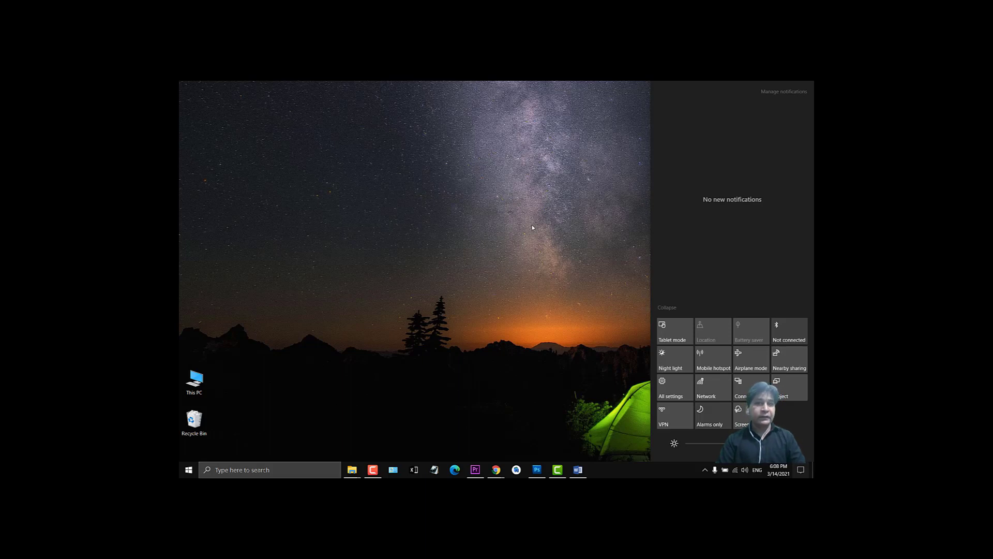
{"action": "key", "text": "super+a"}
Step: Reopen the document, highlight "Windows + A (Action" in list item 14 and "Windows + X (Quick Links" in item 15, and clear the selection
{"action": "left_click", "coordinate": [578, 470]}
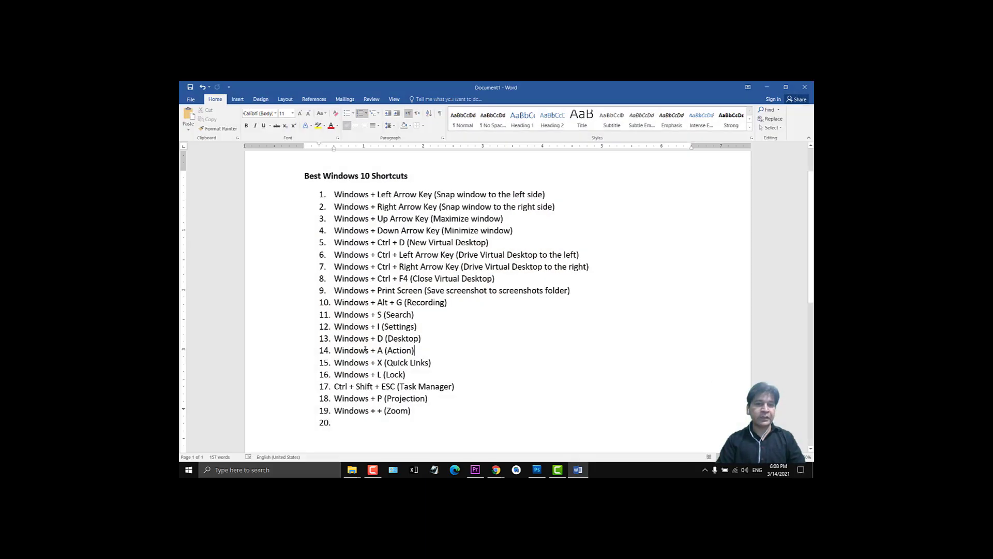
{"action": "left_click", "coordinate": [369, 350]}
{"action": "triple_click", "coordinate": [347, 352]}
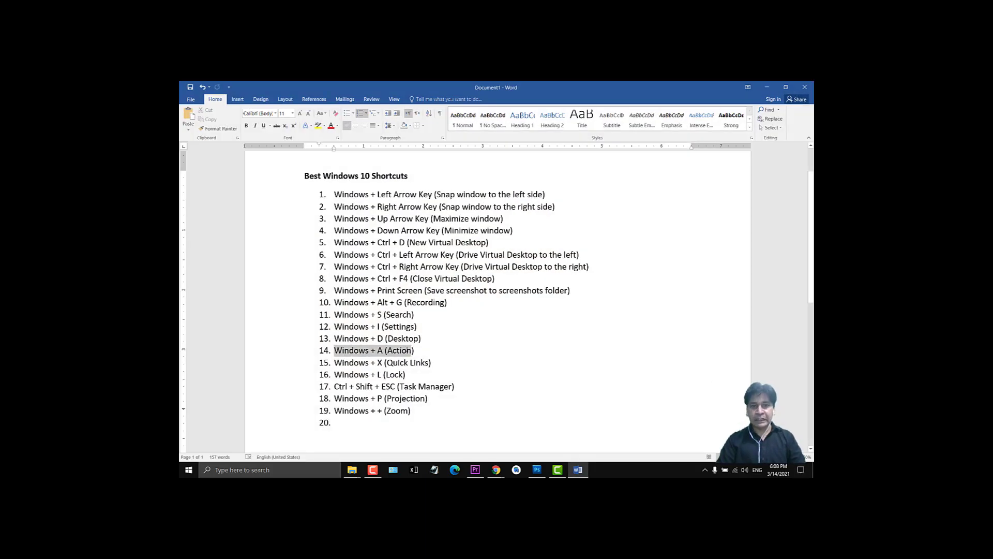
{"action": "left_click_drag", "start_coordinate": [344, 364], "coordinate": [431, 363]}
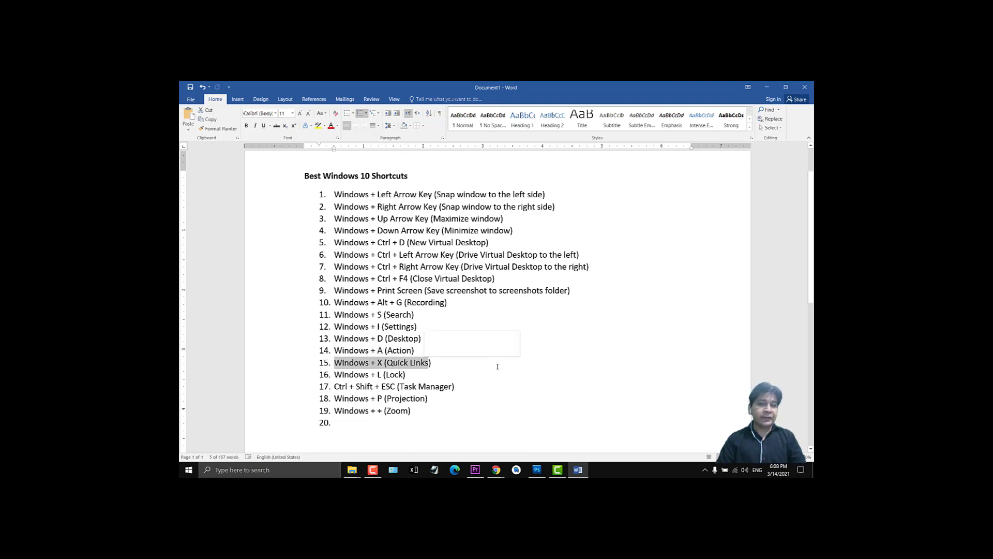
{"action": "left_click", "coordinate": [498, 364]}
Step: Minimize the document window, open the Start button's context menu, and dismiss it without choosing an entry
{"action": "left_click", "coordinate": [770, 87]}
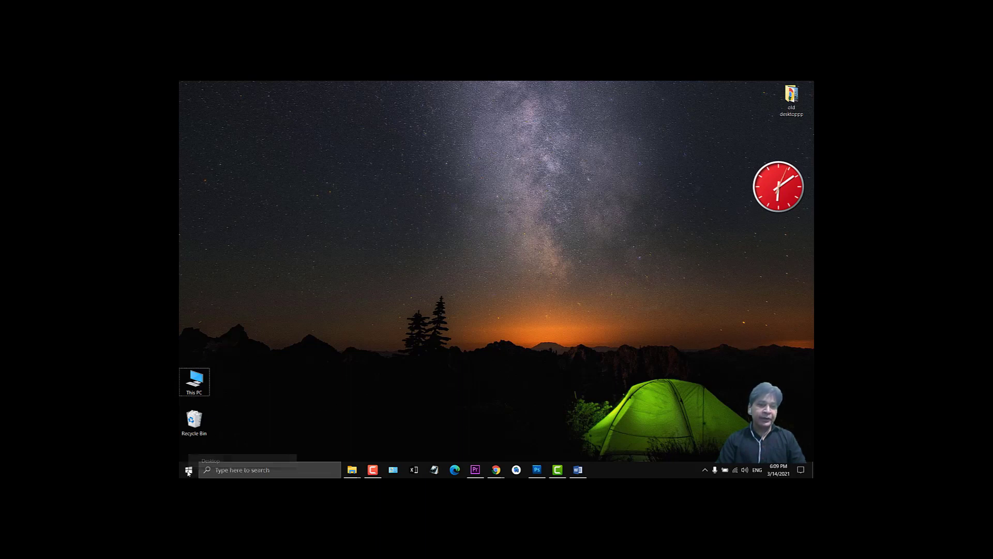
{"action": "right_click", "coordinate": [190, 468]}
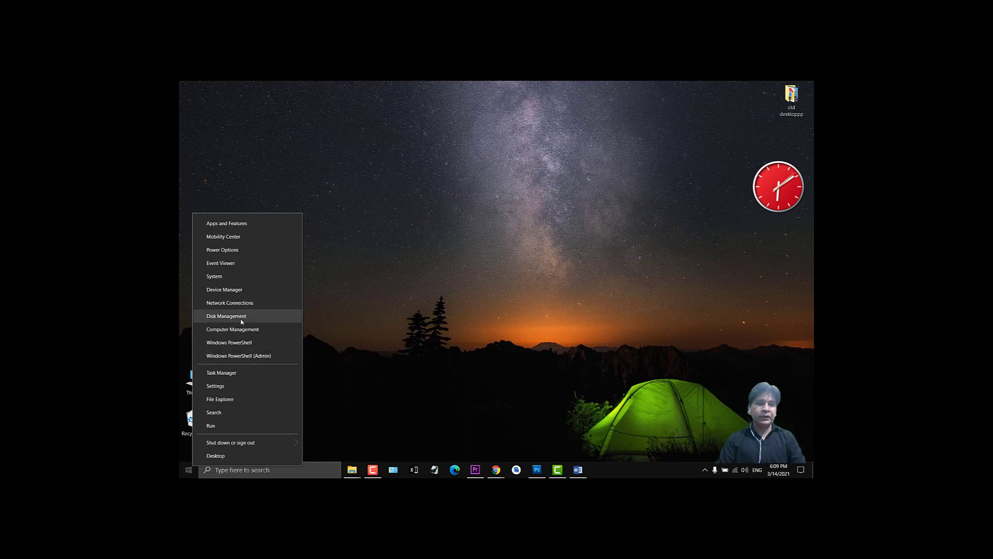
{"action": "left_click", "coordinate": [529, 289]}
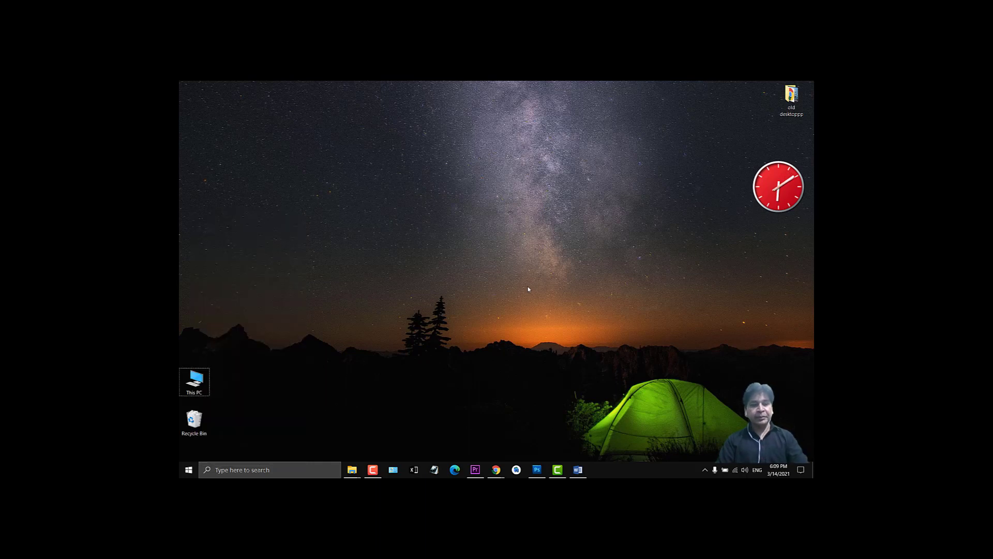
Step: Open the Quick Links menu twice from the desktop, dismissing it each time, and reopen the document
{"action": "key", "text": "super+x"}
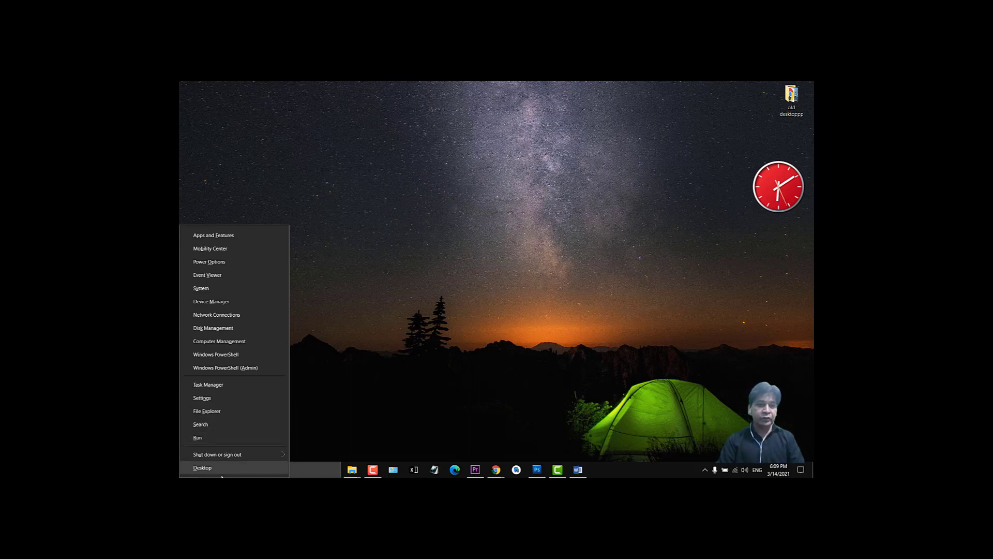
{"action": "left_click", "coordinate": [472, 290]}
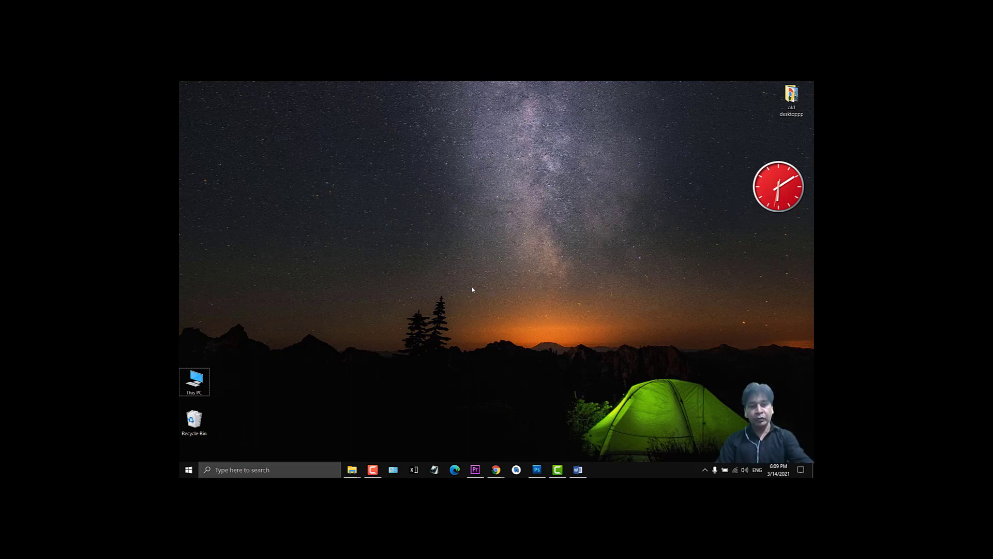
{"action": "key", "text": "super+x"}
{"action": "key", "text": "Escape"}
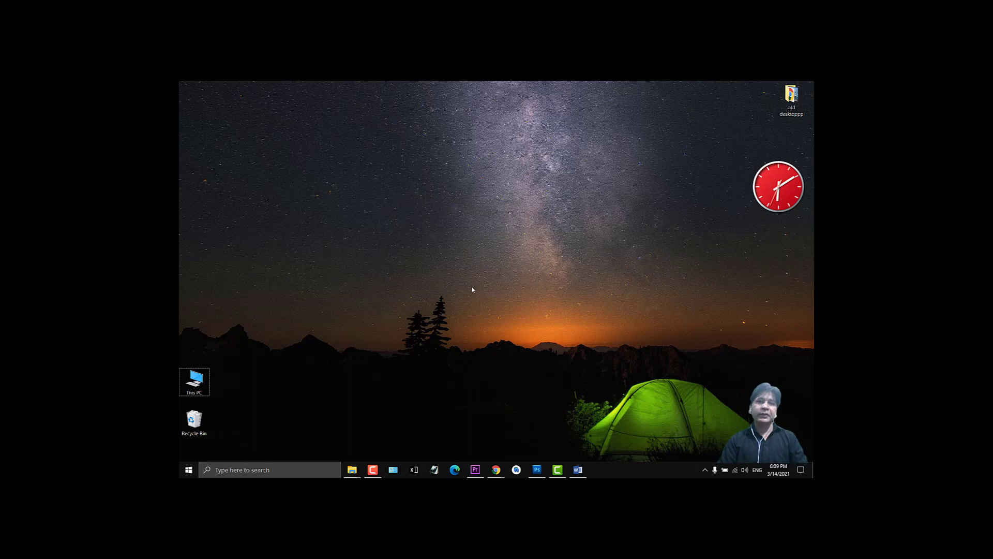
{"action": "left_click", "coordinate": [578, 470]}
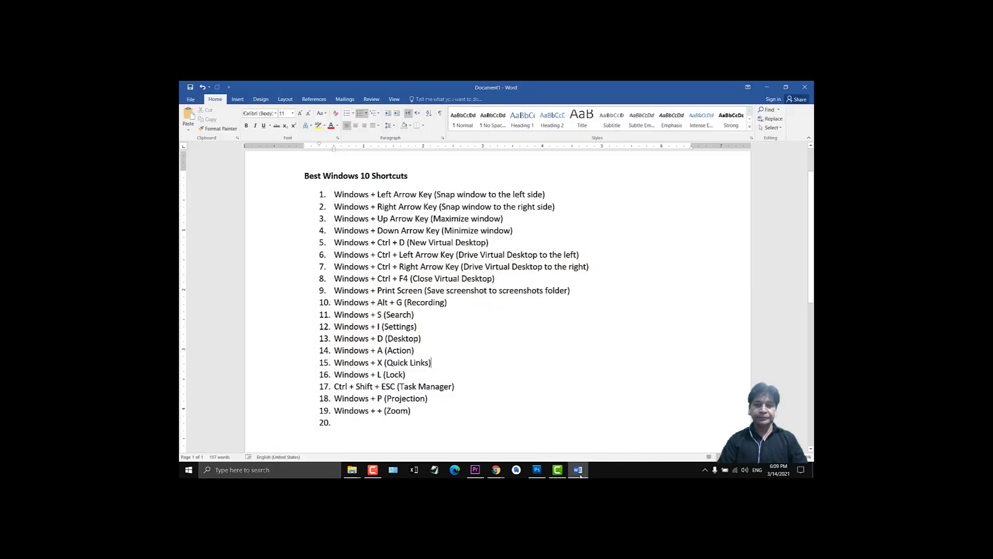
Step: Highlight list item 15, "Windows + X (Quick Links)", clear the selection, and highlight "Ctrl + Shift + ESC" in item 17
{"action": "left_click", "coordinate": [451, 348]}
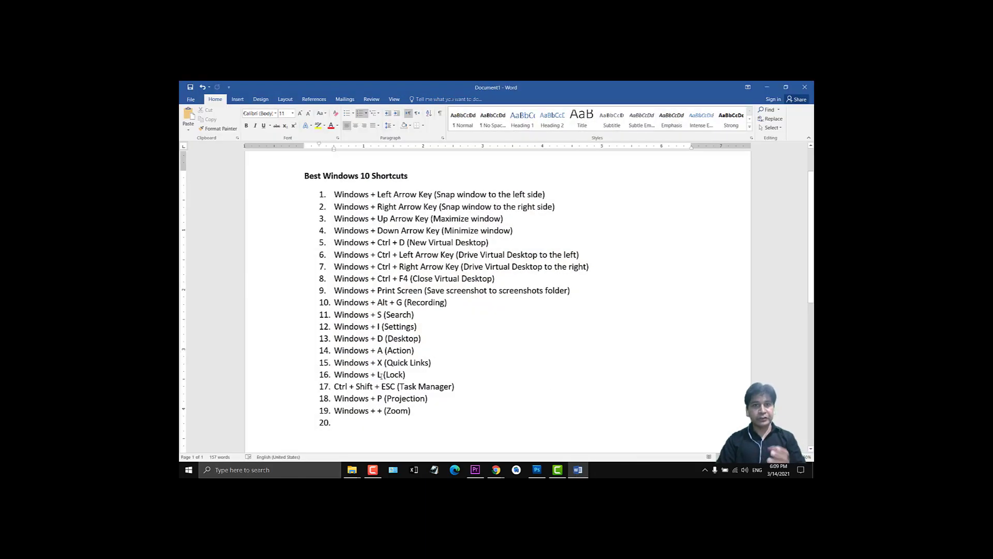
{"action": "left_click_drag", "start_coordinate": [437, 362], "coordinate": [335, 363]}
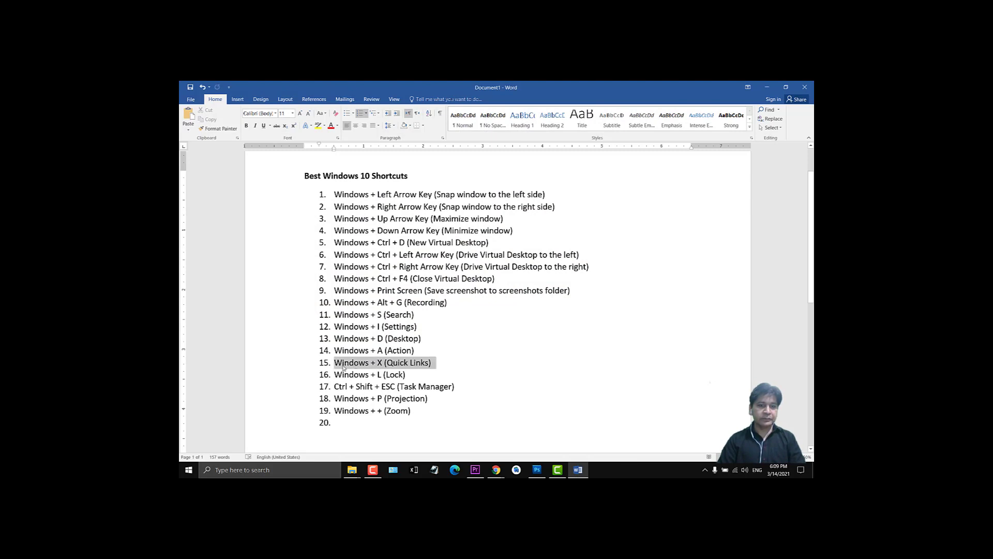
{"action": "left_click", "coordinate": [423, 378]}
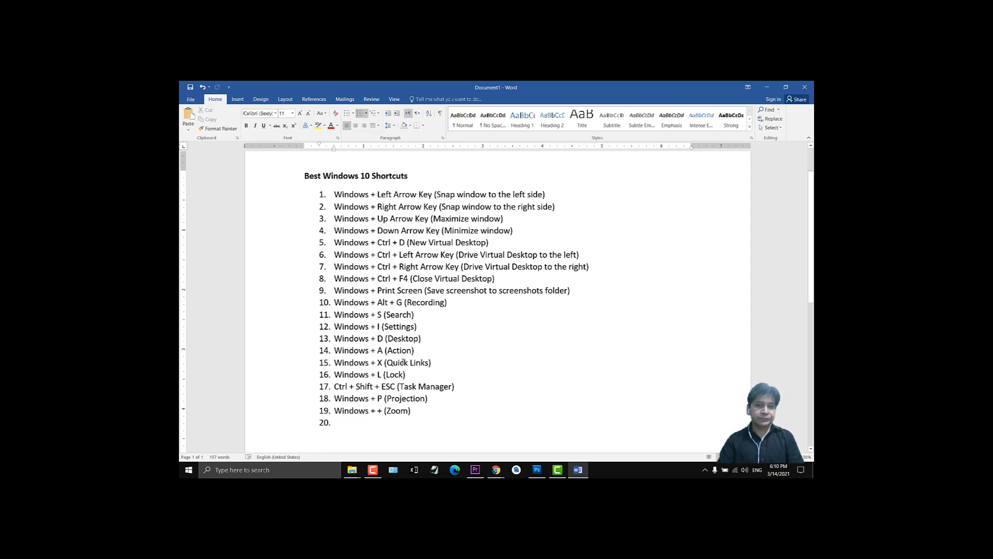
{"action": "left_click_drag", "start_coordinate": [335, 386], "coordinate": [397, 387]}
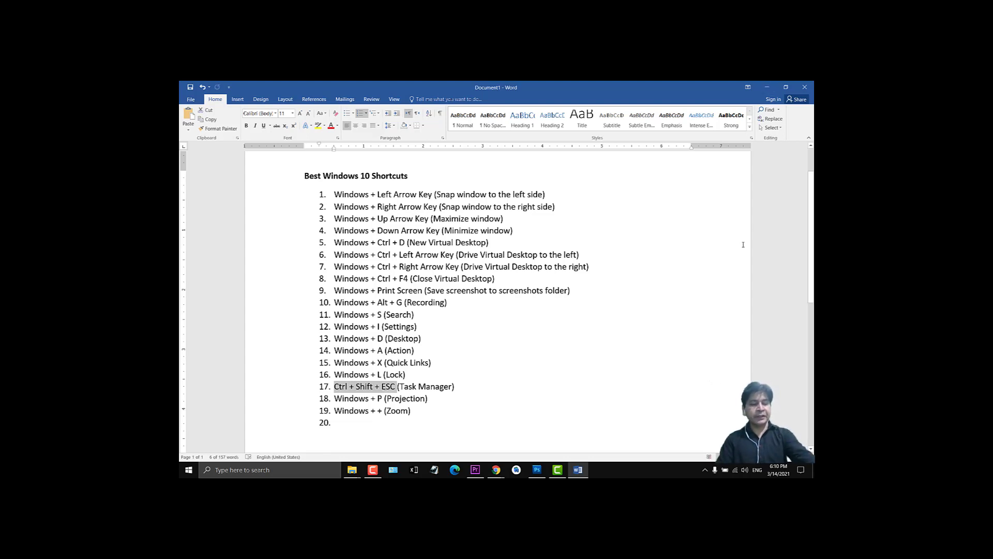
Step: Open Task Manager, bring up the context menu of the Google Chrome process and dismiss it, and minimize Task Manager
{"action": "key", "text": "ctrl+shift+Escape"}
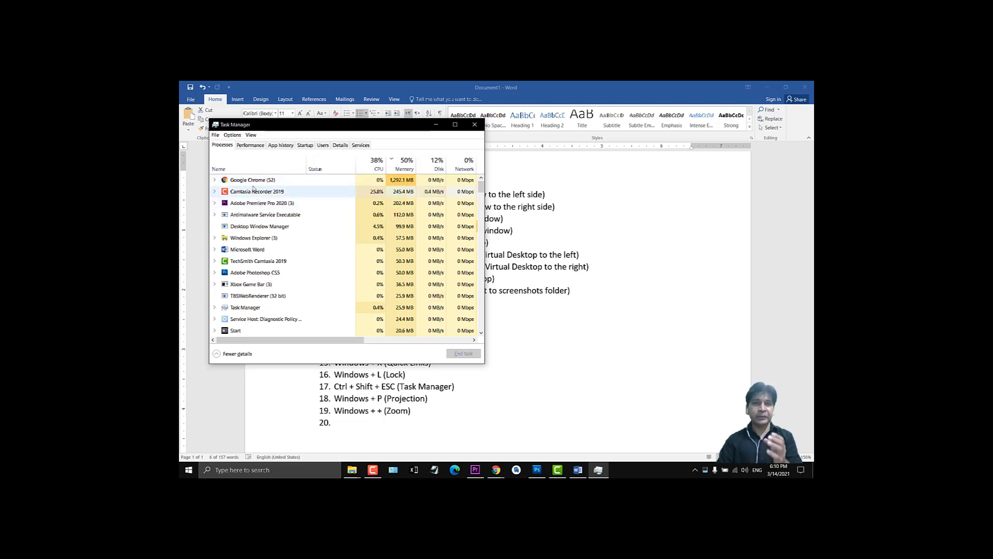
{"action": "right_click", "coordinate": [251, 183]}
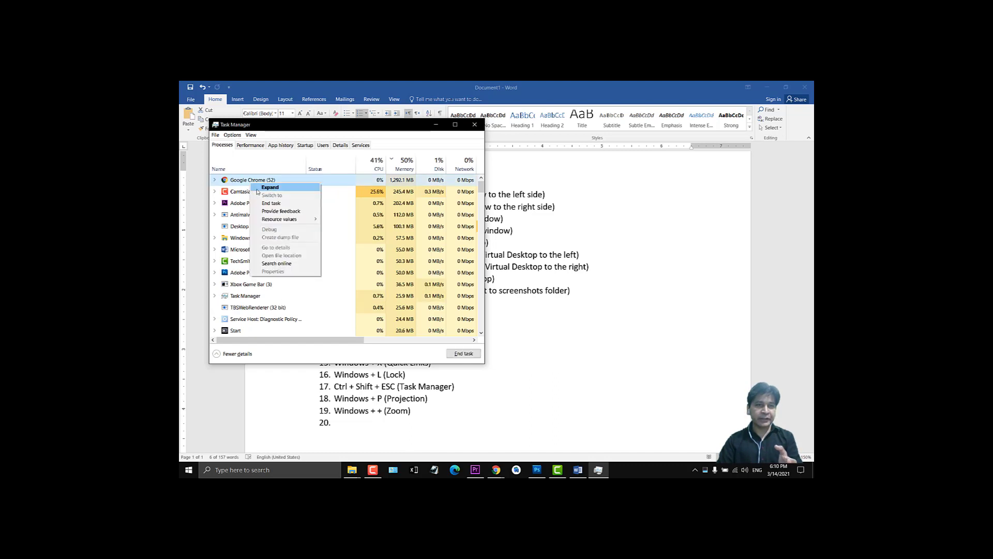
{"action": "left_click", "coordinate": [322, 133]}
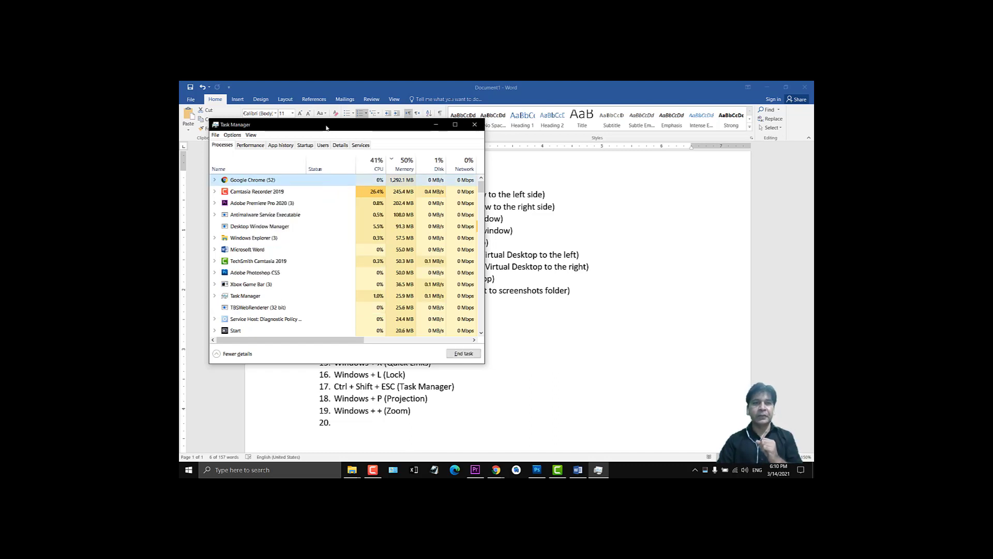
{"action": "left_click", "coordinate": [433, 124]}
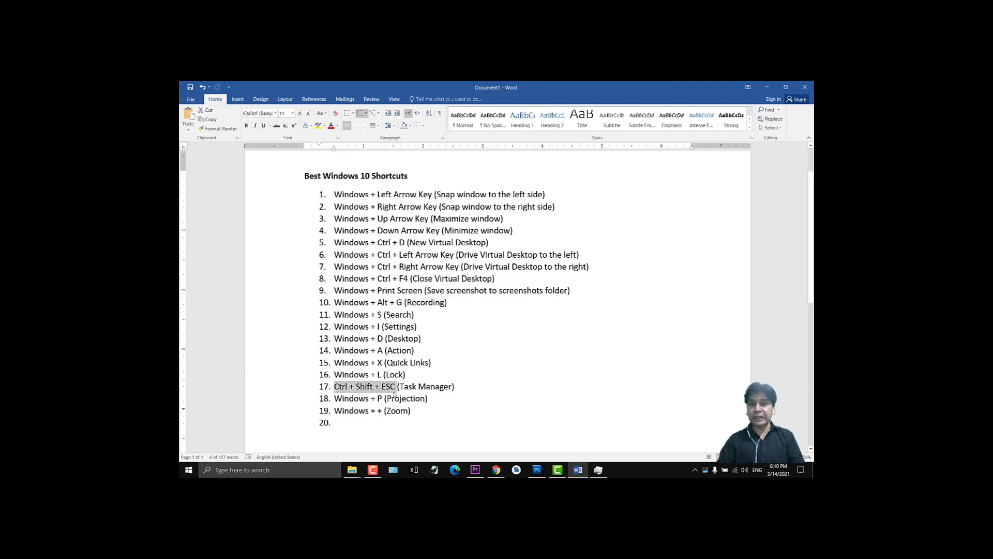
Step: Clear the selection in item 17, highlight "Windows + P (Projection)" in item 18, and show the desktop
{"action": "left_click", "coordinate": [414, 387]}
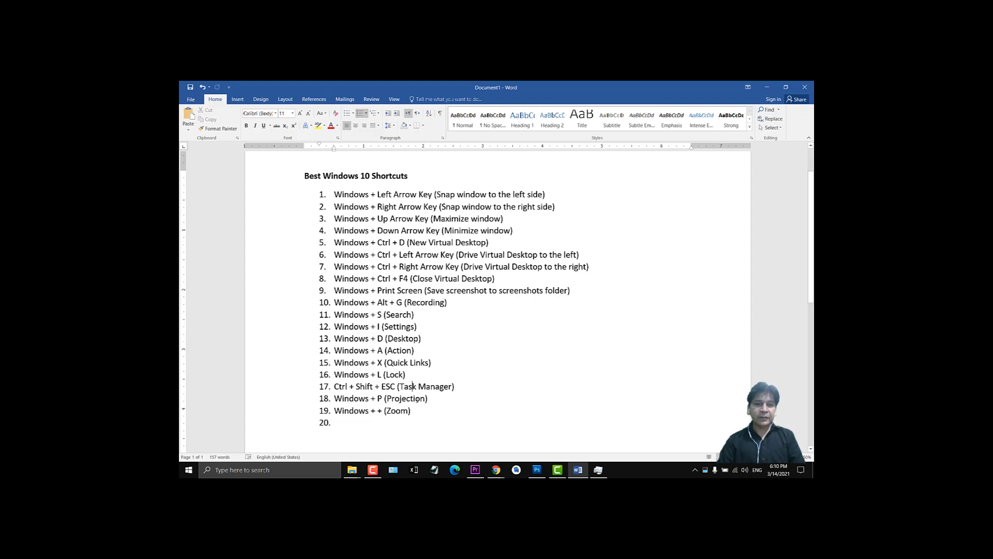
{"action": "left_click_drag", "start_coordinate": [431, 397], "coordinate": [341, 398]}
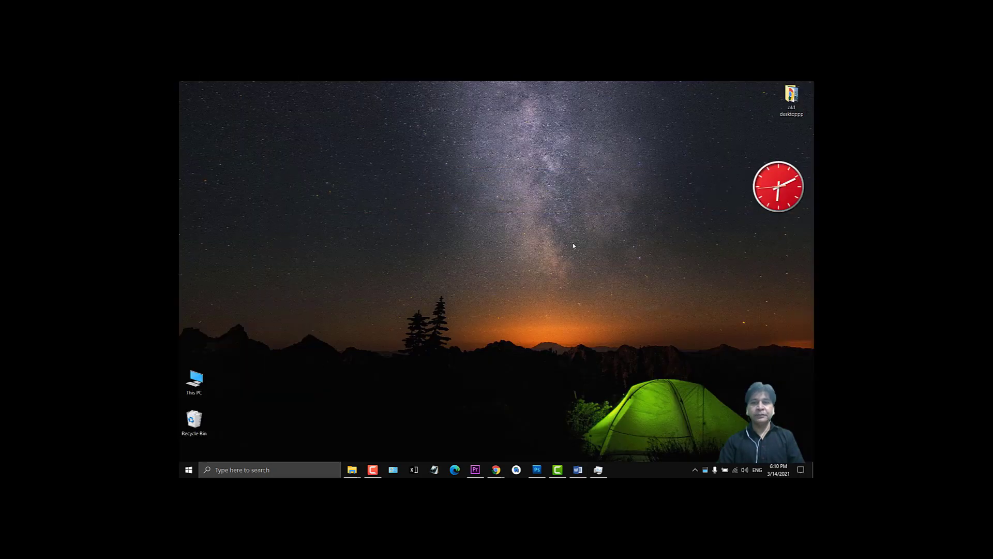
{"action": "key", "text": "super+d"}
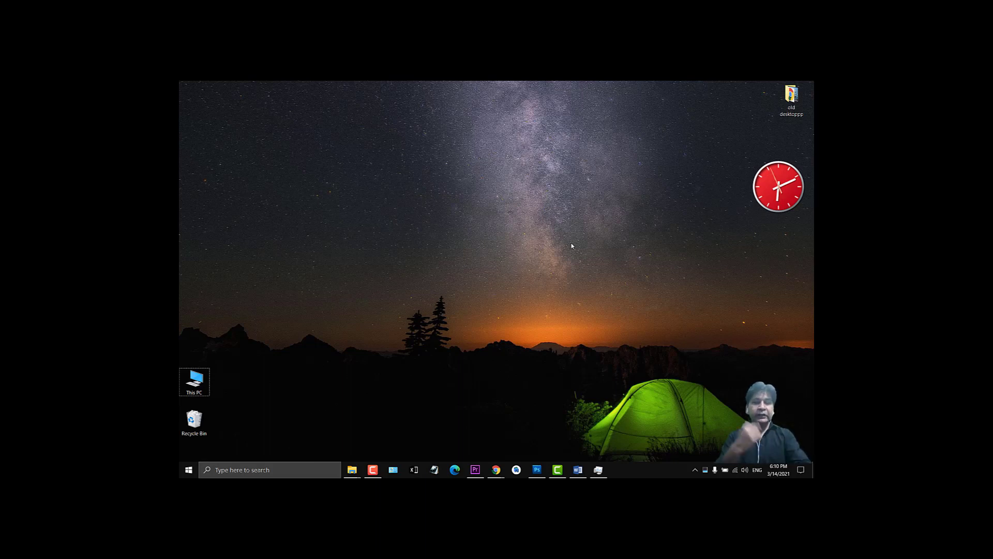
Step: Open the Project display options, dismiss them without choosing a mode, and reopen the document
{"action": "key", "text": "super+p"}
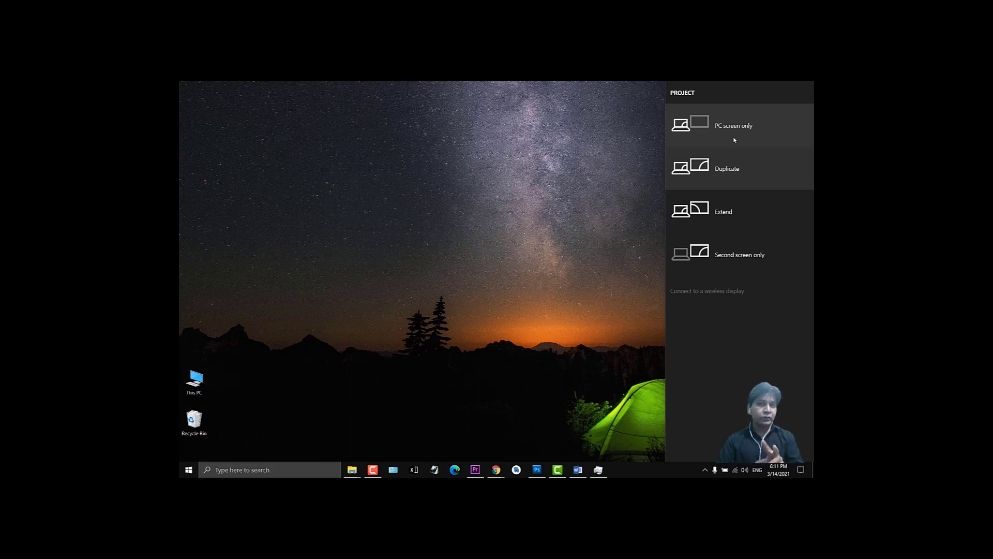
{"action": "left_click", "coordinate": [604, 179]}
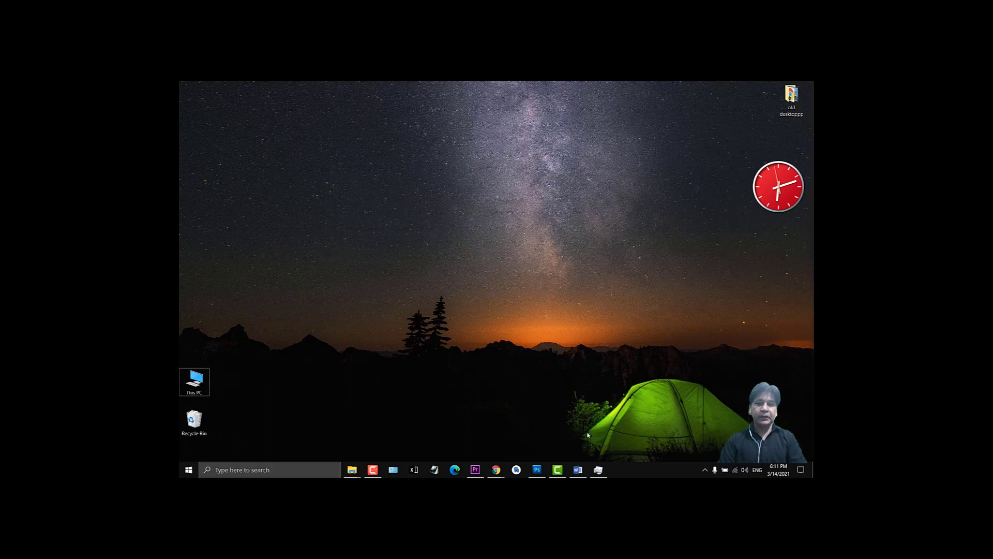
{"action": "left_click", "coordinate": [581, 475]}
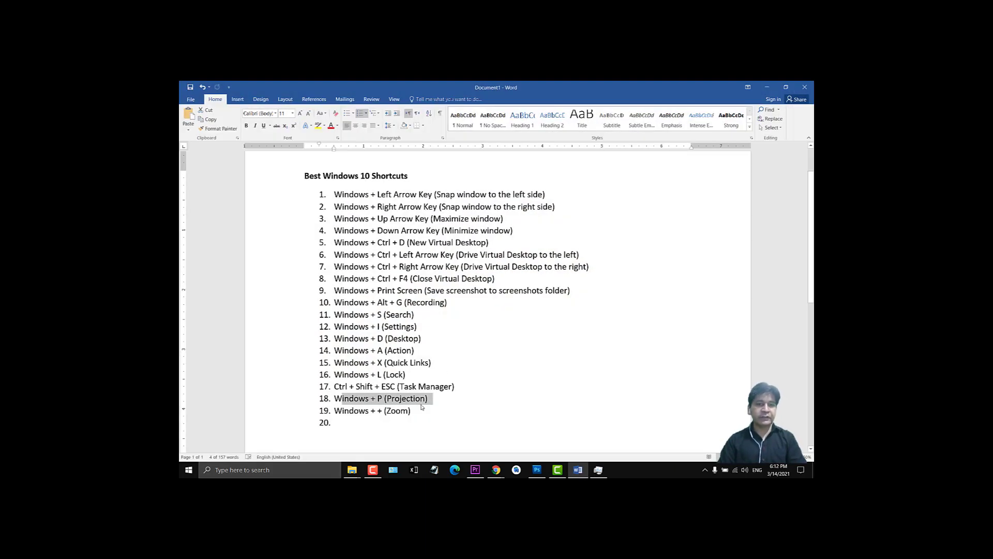
Step: Highlight list item 19, magnify the screen to 200% and return it to 100%, and close Magnifier and clear the selection
{"action": "left_click_drag", "start_coordinate": [421, 412], "coordinate": [334, 411]}
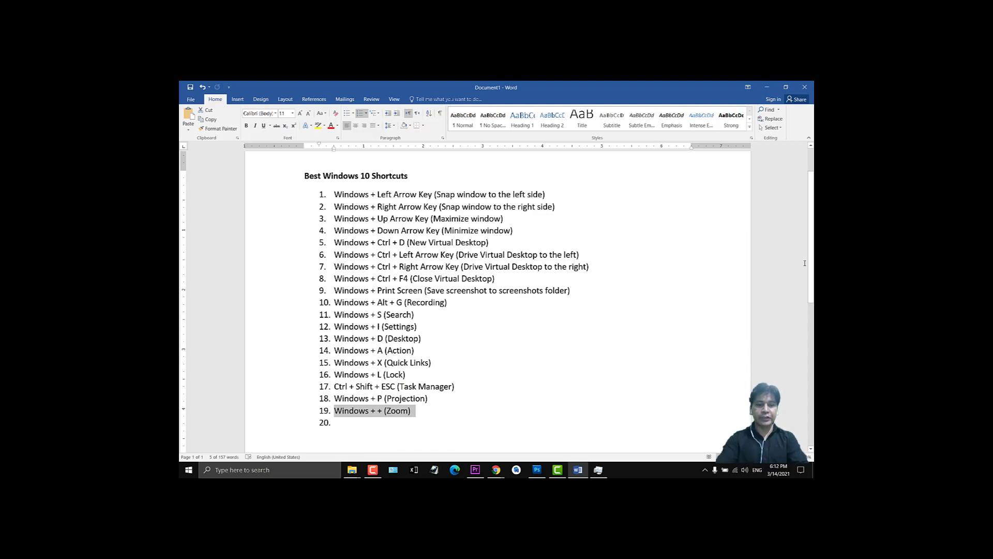
{"action": "key", "text": "super+plus"}
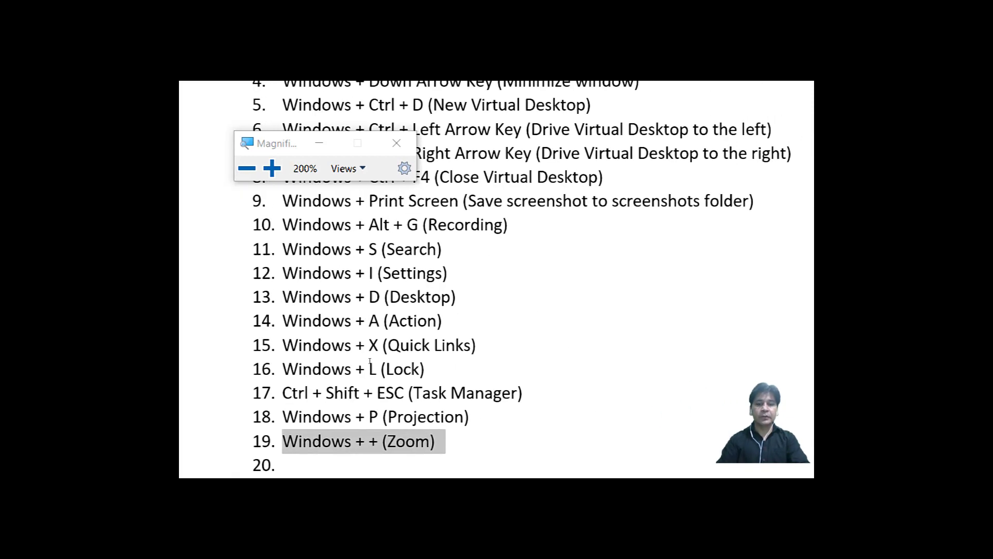
{"action": "key", "text": "super+minus"}
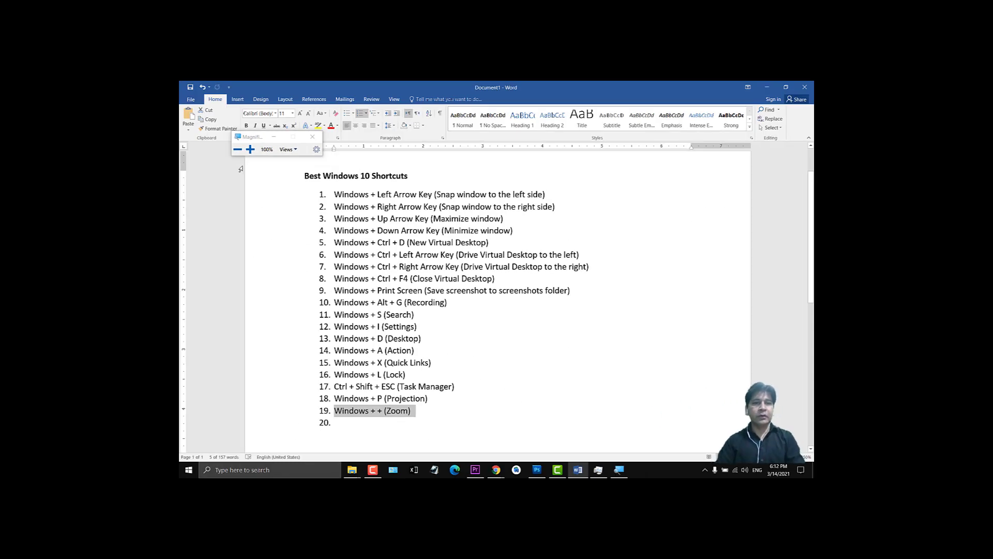
{"action": "left_click", "coordinate": [312, 136]}
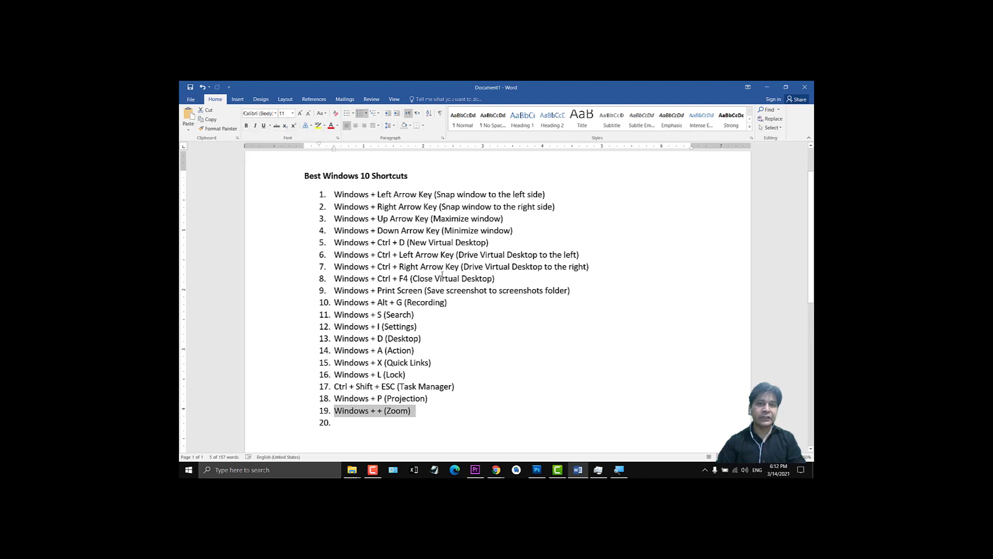
{"action": "left_click", "coordinate": [501, 360]}
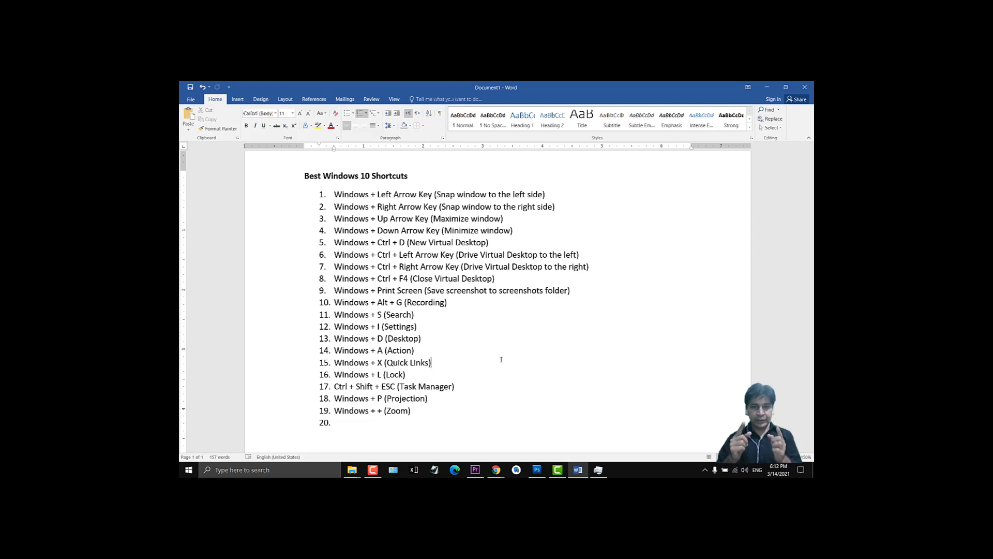
Step: Enter "Alt + F4 (Close)" as list item 20
{"action": "left_click", "coordinate": [346, 420]}
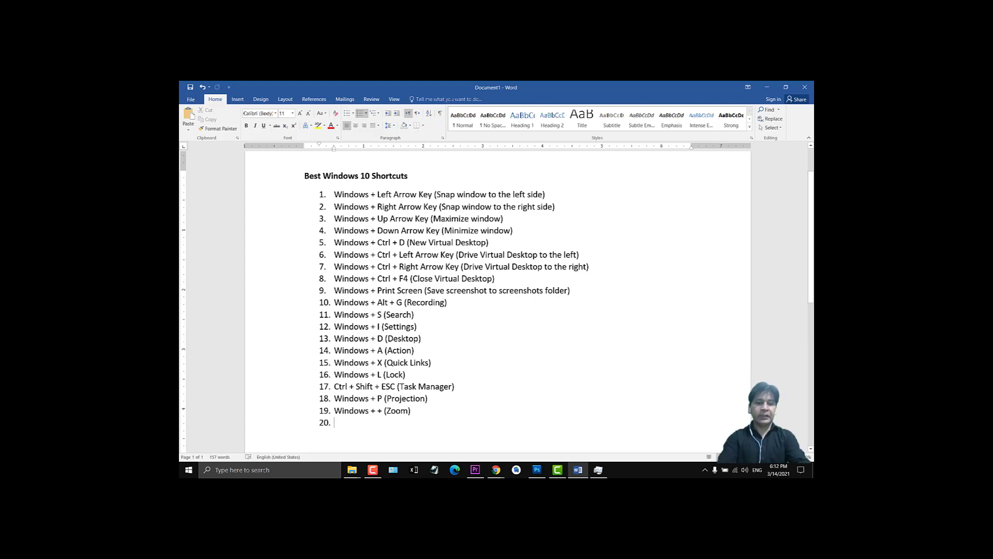
{"action": "type", "text": "Alt + F"}
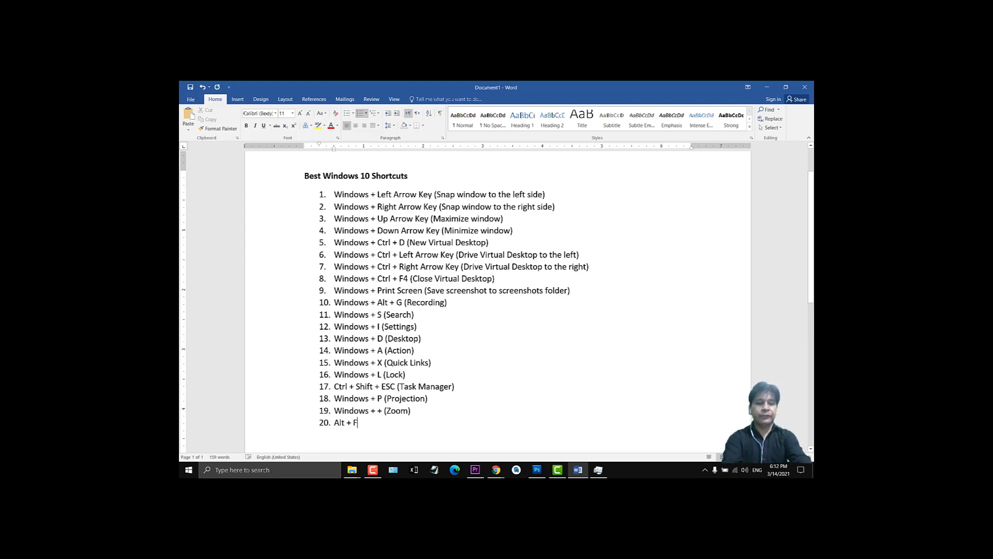
{"action": "type", "text": "4 (Close)"}
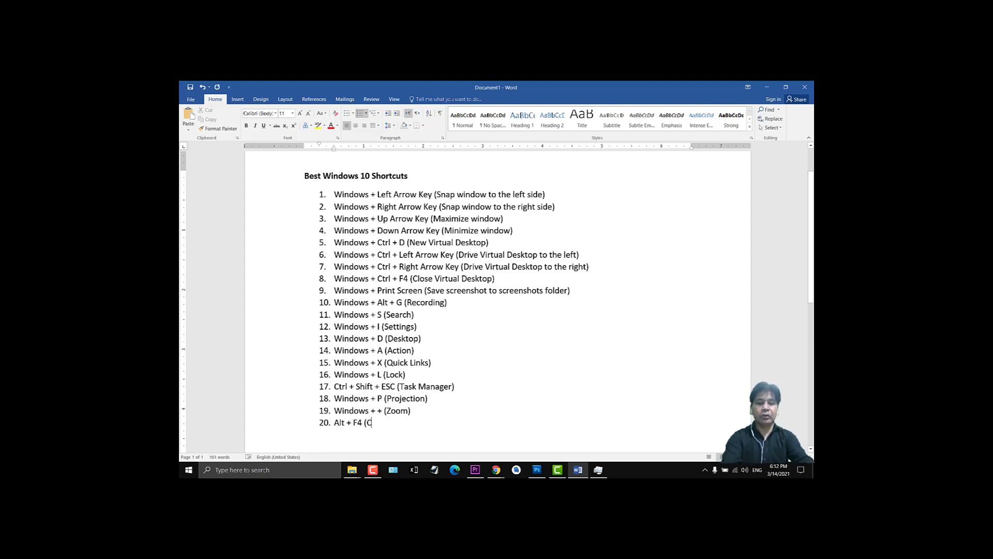